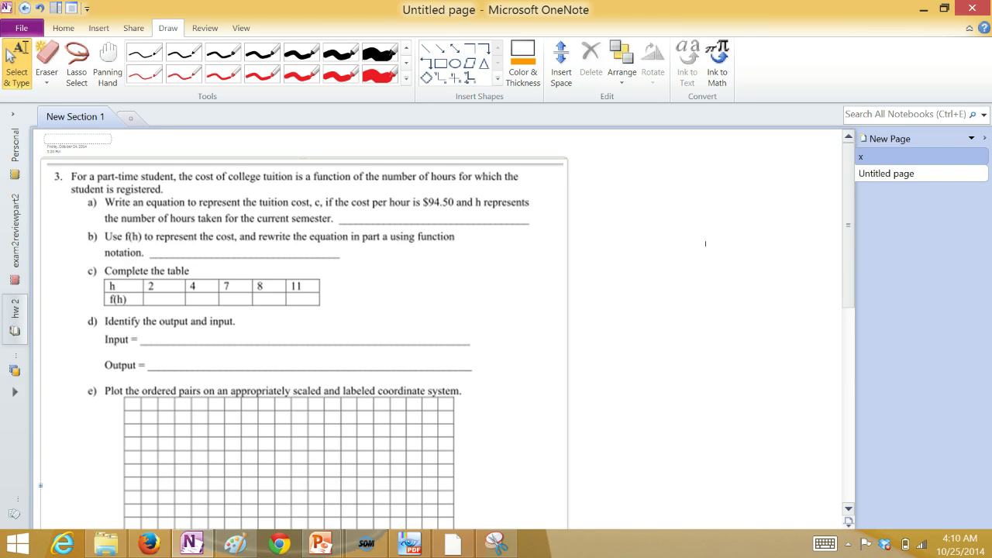
Pick the thick black pen from the Draw tab's pen gallery.
{"action": "left_click", "coordinate": [339, 51]}
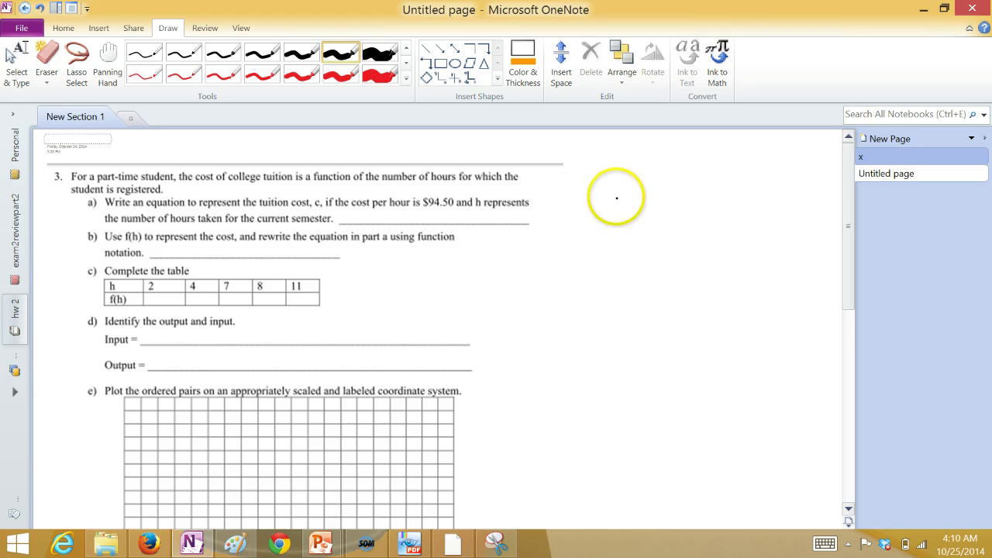
Handwrite C = 94.50h beside part a of the problem.
{"action": "mouse_move", "coordinate": [618, 199]}
{"action": "left_mouse_down"}
{"action": "mouse_move", "coordinate": [610, 224]}
{"action": "mouse_move", "coordinate": [663, 206]}
{"action": "mouse_move", "coordinate": [657, 226]}
{"action": "left_mouse_up"}
{"action": "left_click_drag", "start_coordinate": [664, 199], "coordinate": [674, 209]}
{"action": "mouse_move", "coordinate": [675, 199]}
{"action": "left_mouse_down"}
{"action": "mouse_move", "coordinate": [675, 208]}
{"action": "mouse_move", "coordinate": [702, 198]}
{"action": "mouse_move", "coordinate": [691, 220]}
{"action": "mouse_move", "coordinate": [711, 197]}
{"action": "left_mouse_up"}
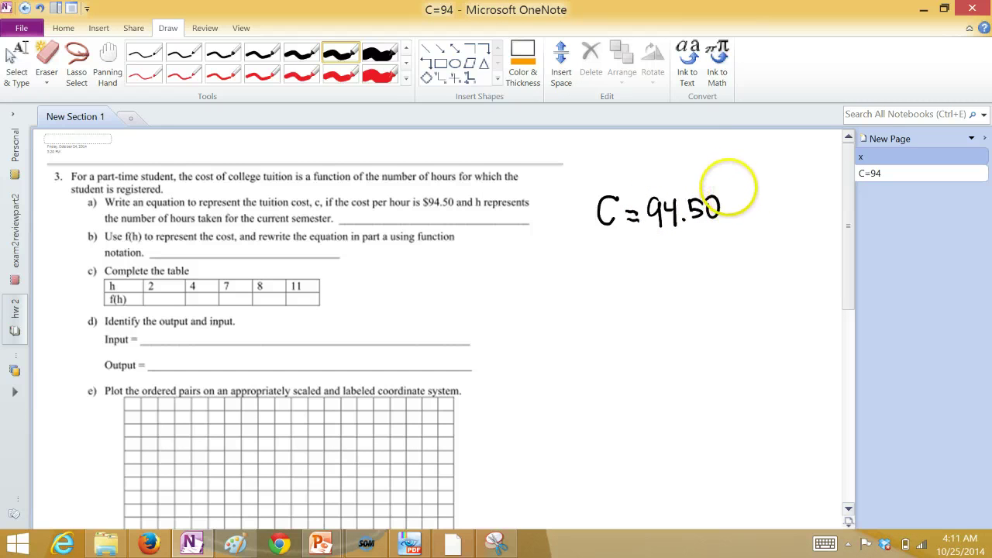
{"action": "left_click_drag", "start_coordinate": [731, 200], "coordinate": [741, 219]}
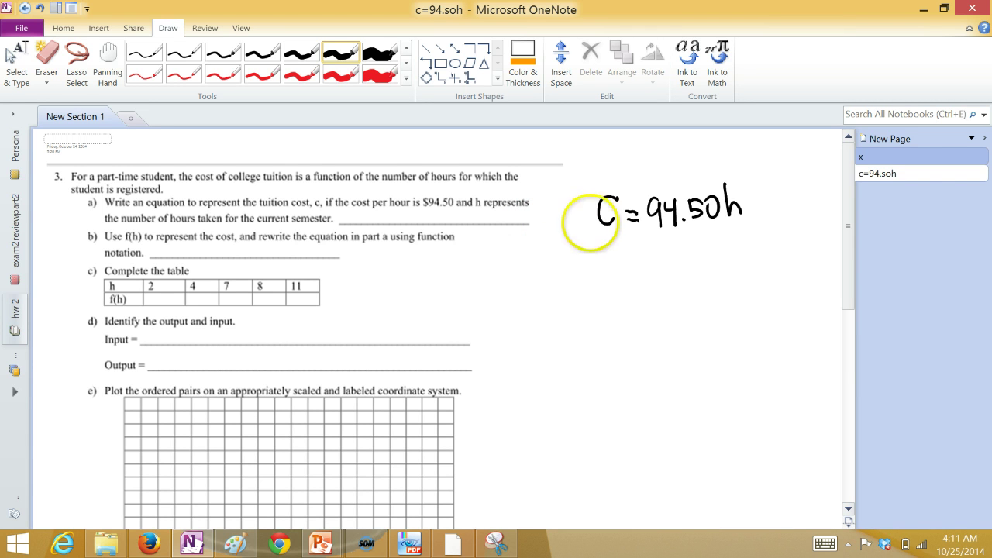
Handwrite f(h) = 94.50h beneath the first equation for part b.
{"action": "mouse_move", "coordinate": [574, 243]}
{"action": "left_mouse_down"}
{"action": "mouse_move", "coordinate": [591, 243]}
{"action": "mouse_move", "coordinate": [588, 256]}
{"action": "mouse_move", "coordinate": [599, 253]}
{"action": "mouse_move", "coordinate": [606, 266]}
{"action": "mouse_move", "coordinate": [633, 268]}
{"action": "left_mouse_up"}
{"action": "left_click_drag", "start_coordinate": [643, 248], "coordinate": [702, 259]}
{"action": "left_click", "coordinate": [699, 257]}
{"action": "left_click_drag", "start_coordinate": [705, 243], "coordinate": [750, 261]}
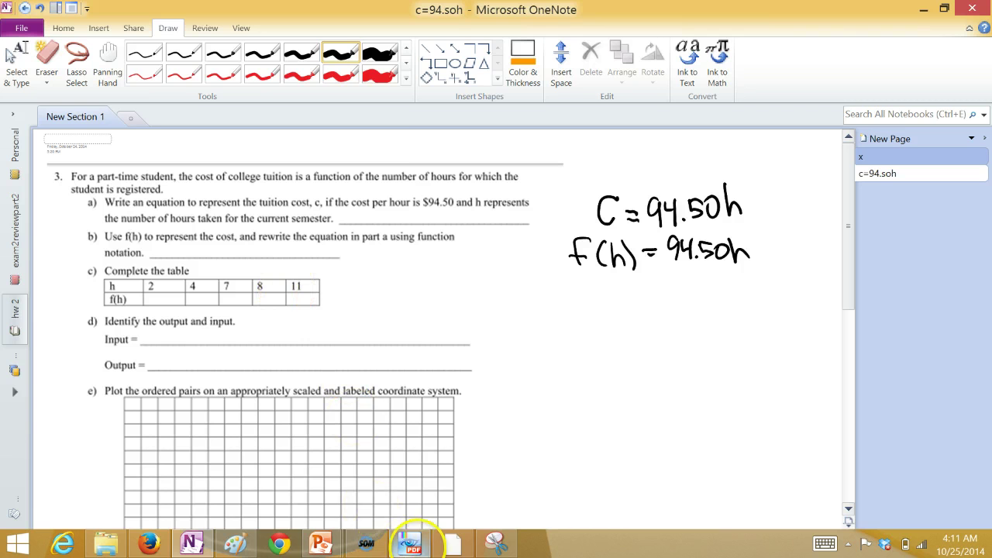
In Virtual TI, set Y1 = 94.50X and switch the table's independent input to Ask.
{"action": "left_click", "coordinate": [454, 543]}
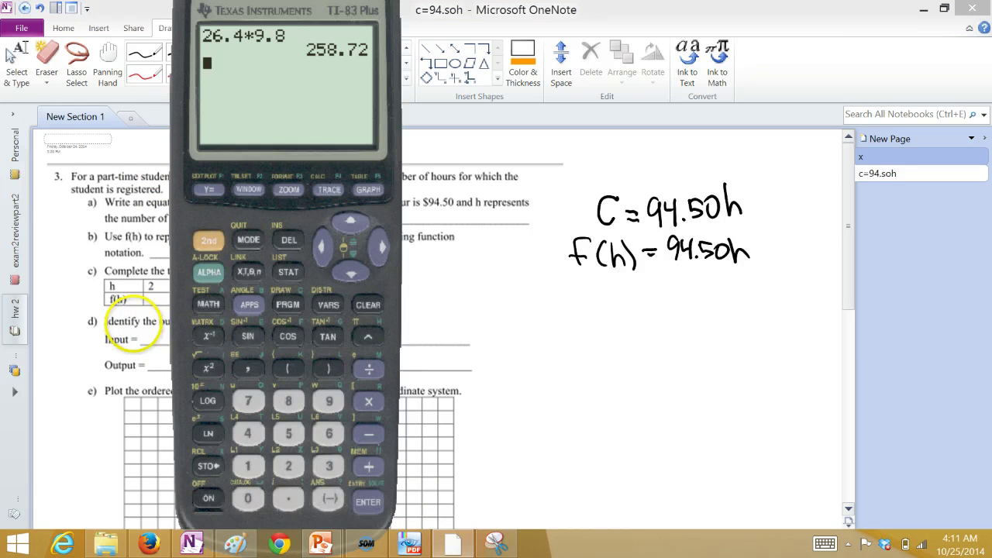
{"action": "left_click", "coordinate": [210, 187]}
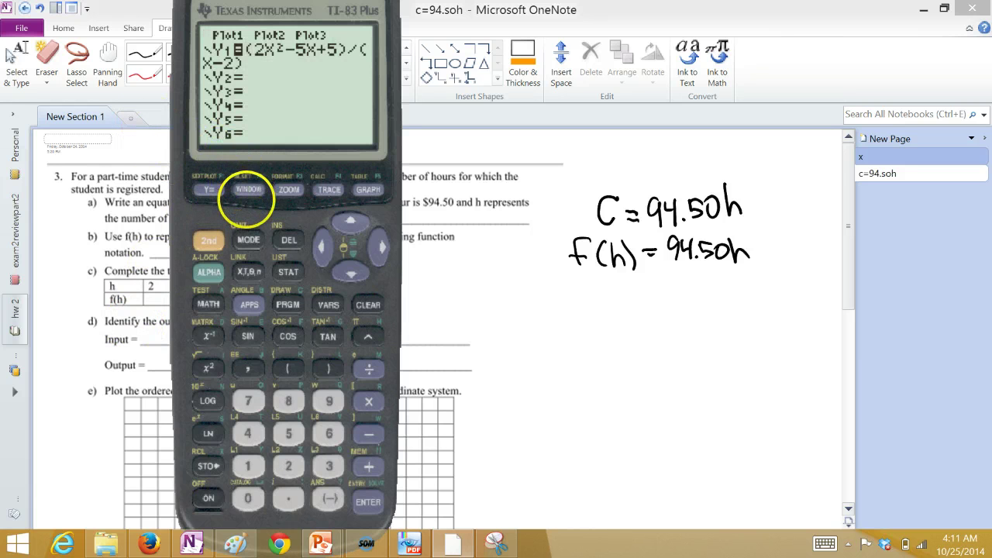
{"action": "key", "text": "Escape"}
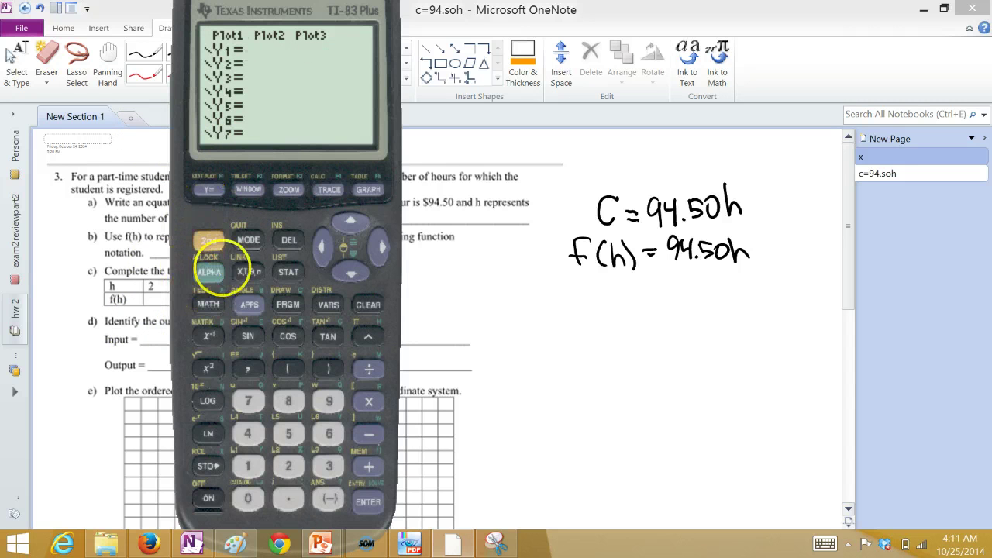
{"action": "type", "text": "94.5"}
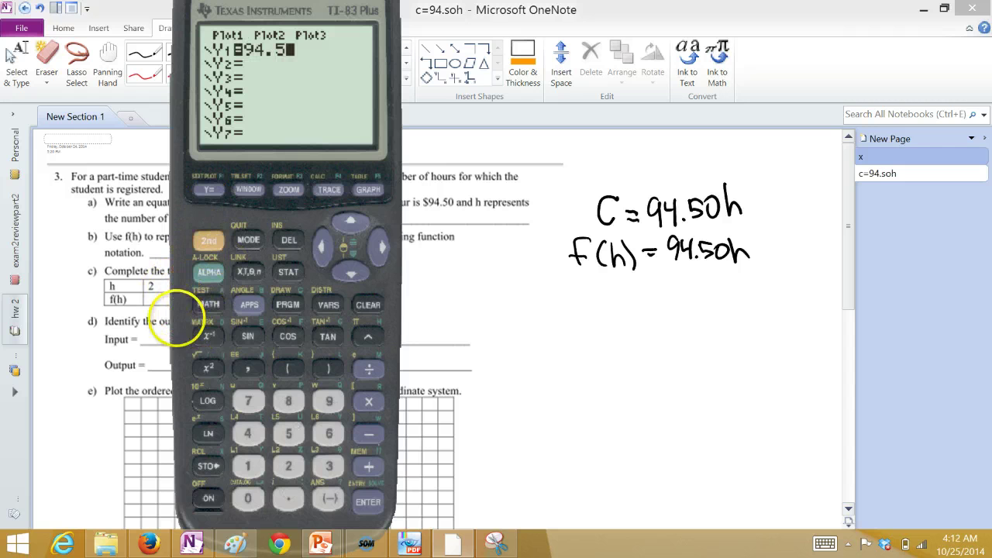
{"action": "type", "text": "0"}
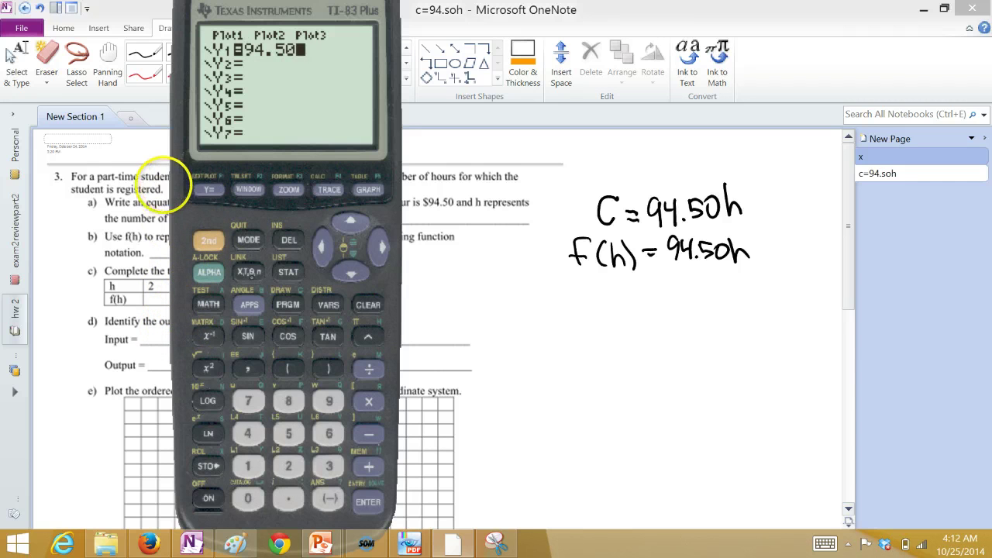
{"action": "type", "text": "X"}
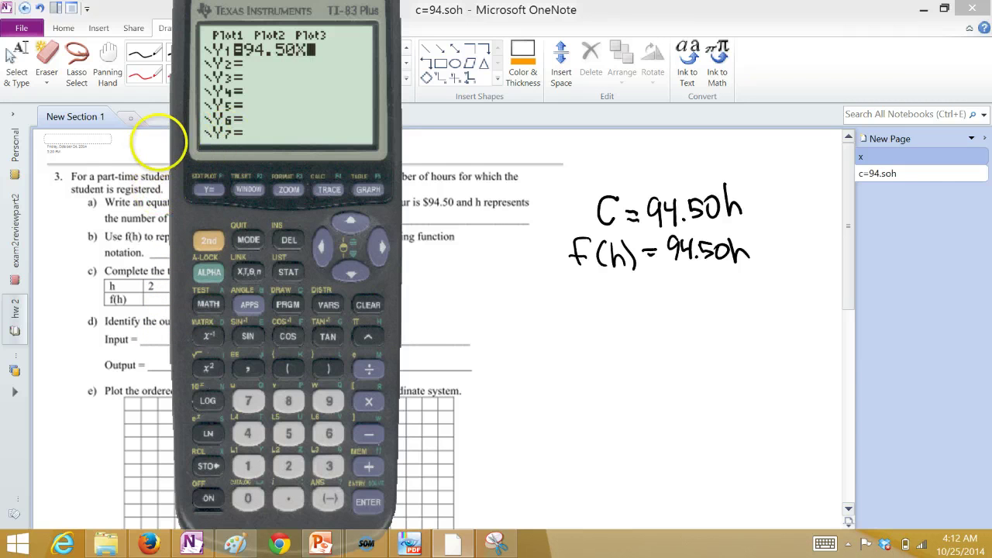
{"action": "key", "text": "shift"}
{"action": "key", "text": "F2"}
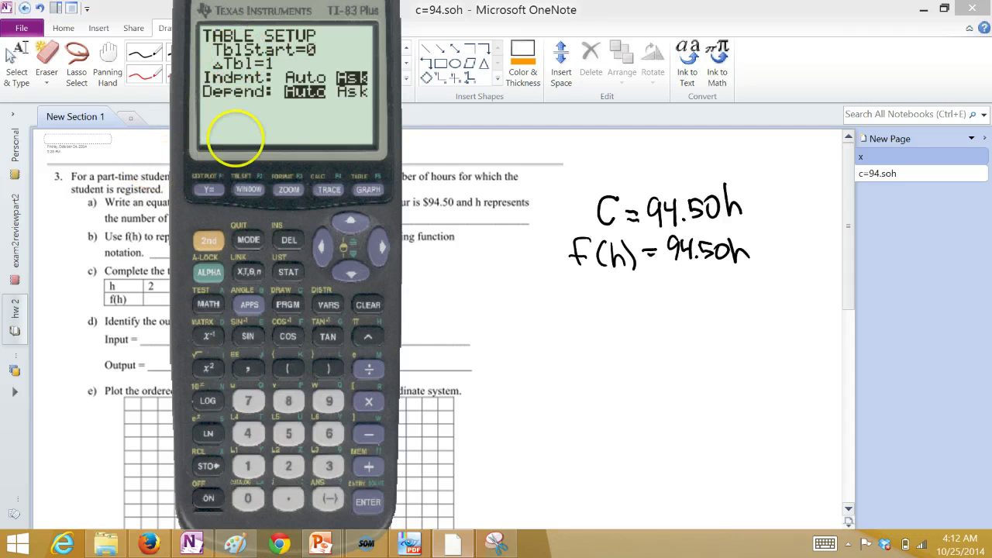
{"action": "key", "text": "shift+F5"}
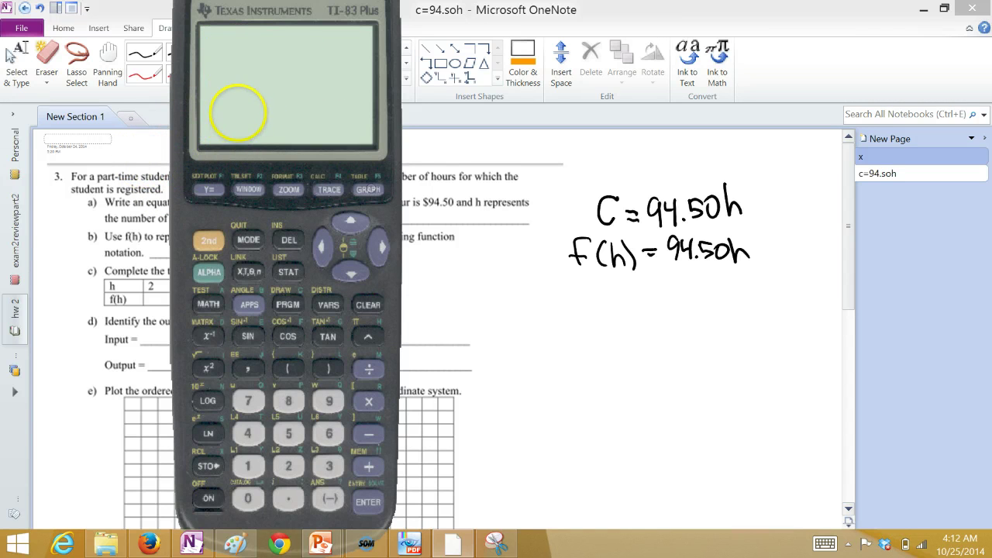
Enter h = 2, 4, 7, 8 and 11 into the calculator table to get their costs.
{"action": "left_click_drag", "start_coordinate": [224, 15], "coordinate": [402, 20]}
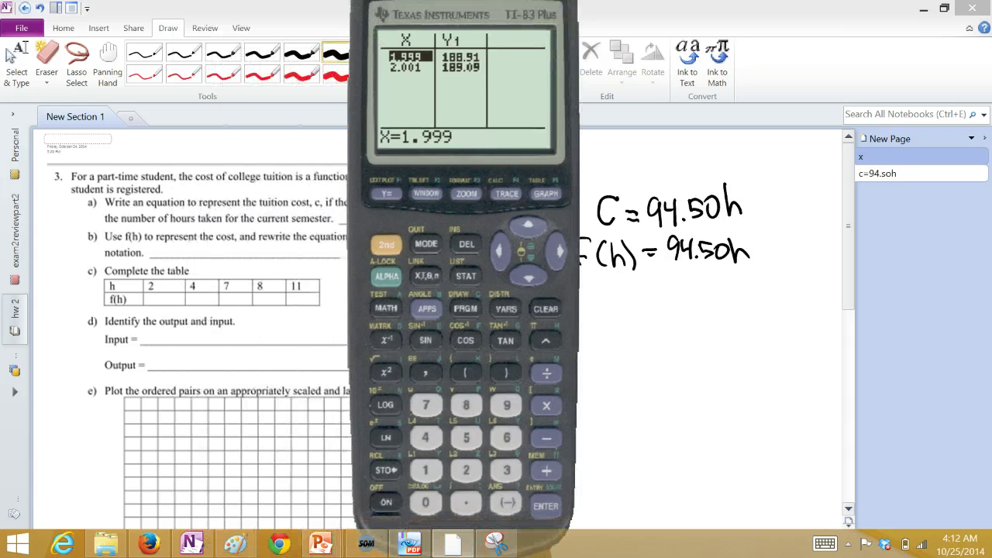
{"action": "type", "text": "2"}
{"action": "key", "text": "Return"}
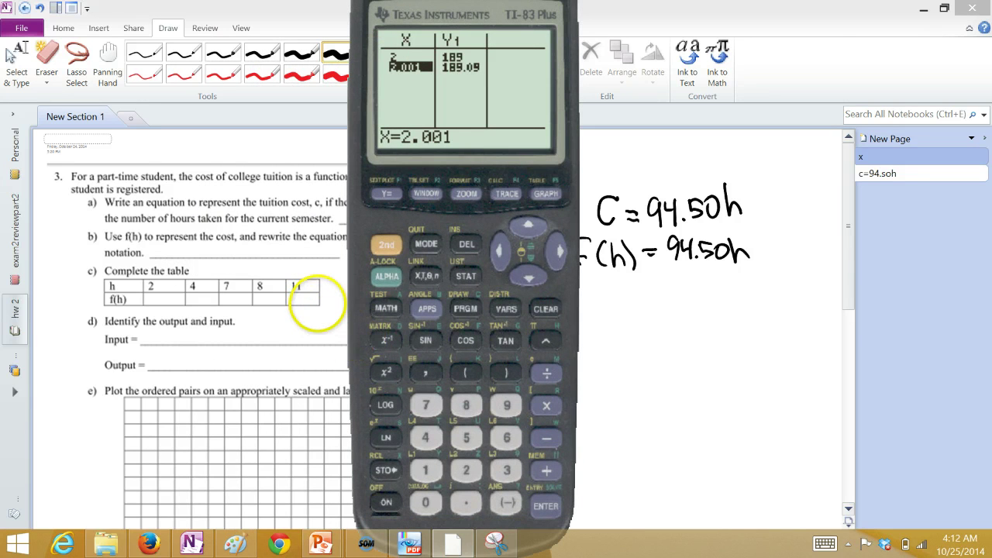
{"action": "type", "text": "4"}
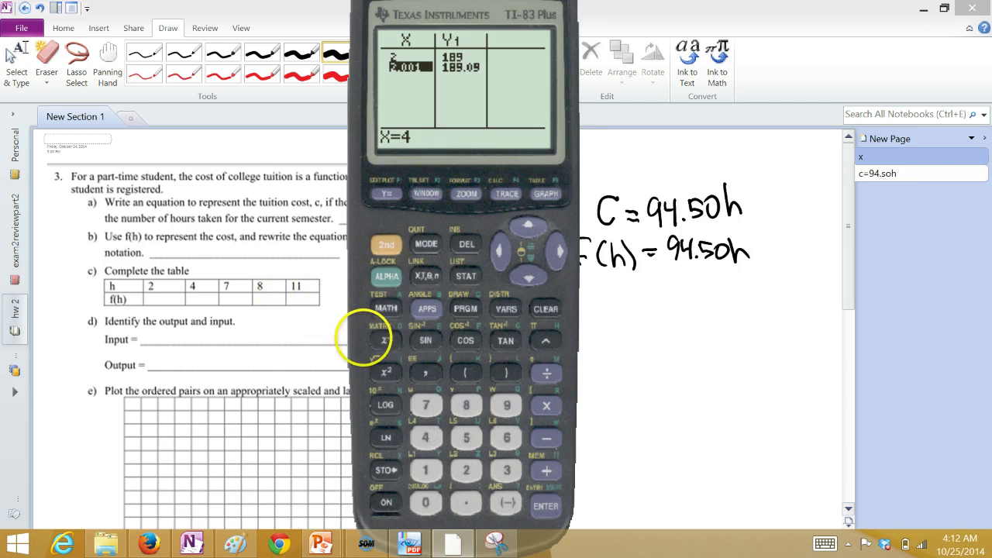
{"action": "key", "text": "Return"}
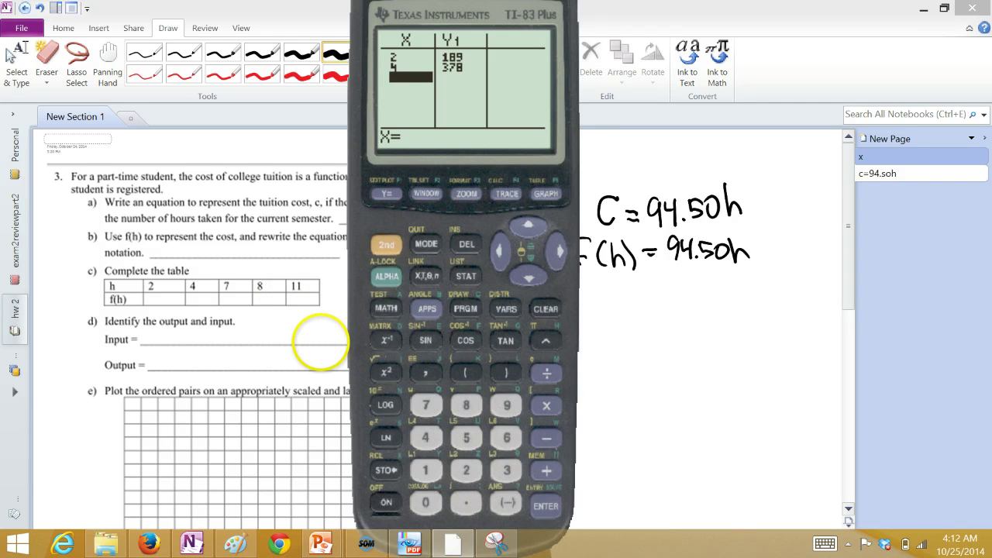
{"action": "type", "text": "7"}
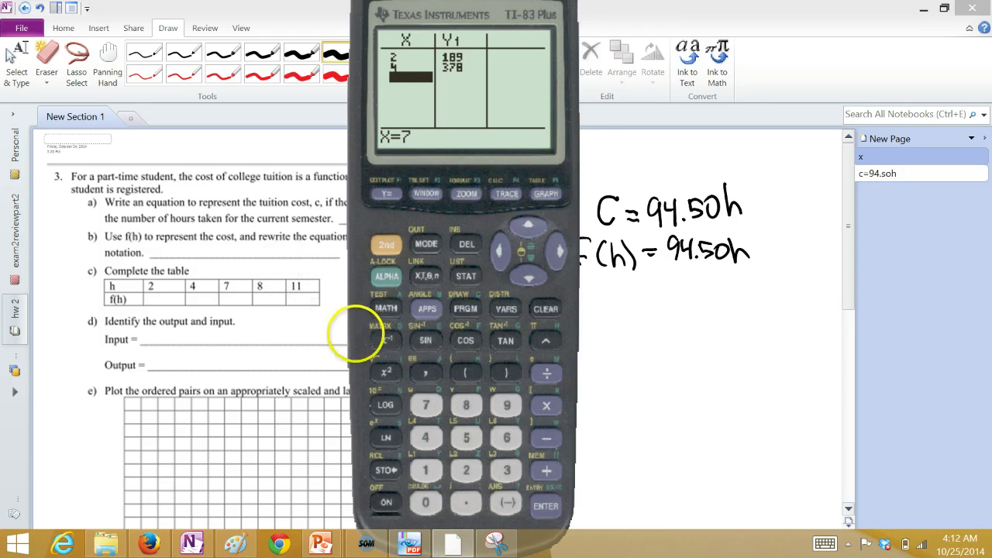
{"action": "key", "text": "Return"}
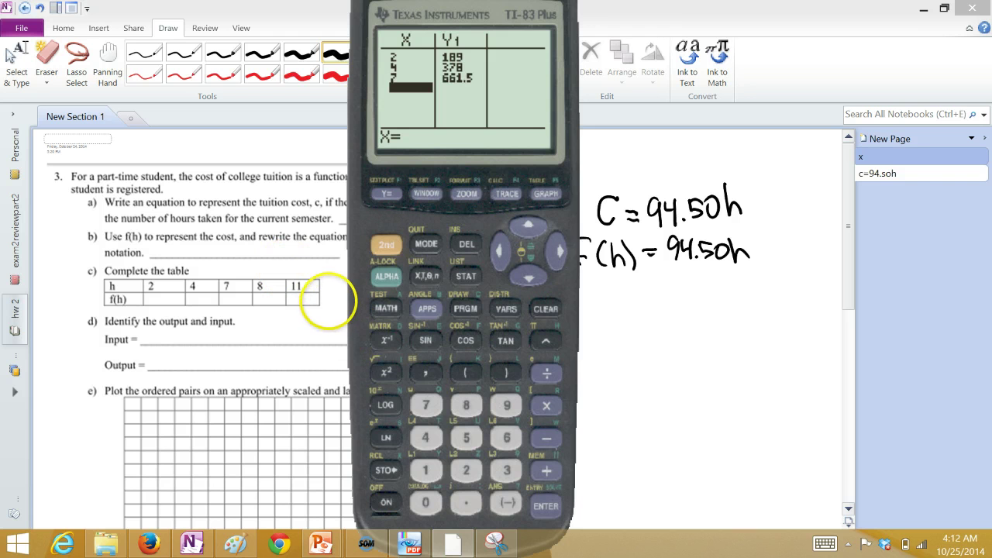
{"action": "type", "text": "8"}
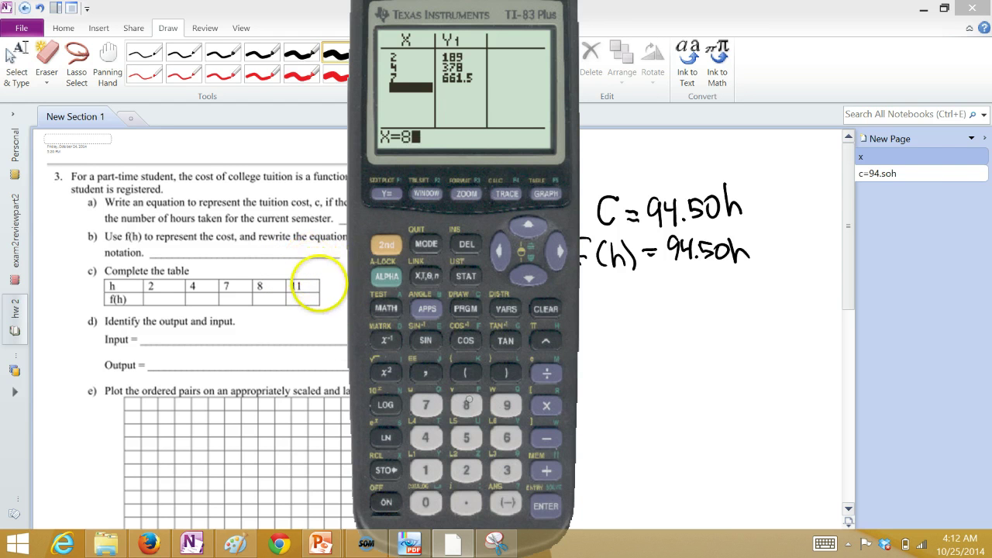
{"action": "key", "text": "Return"}
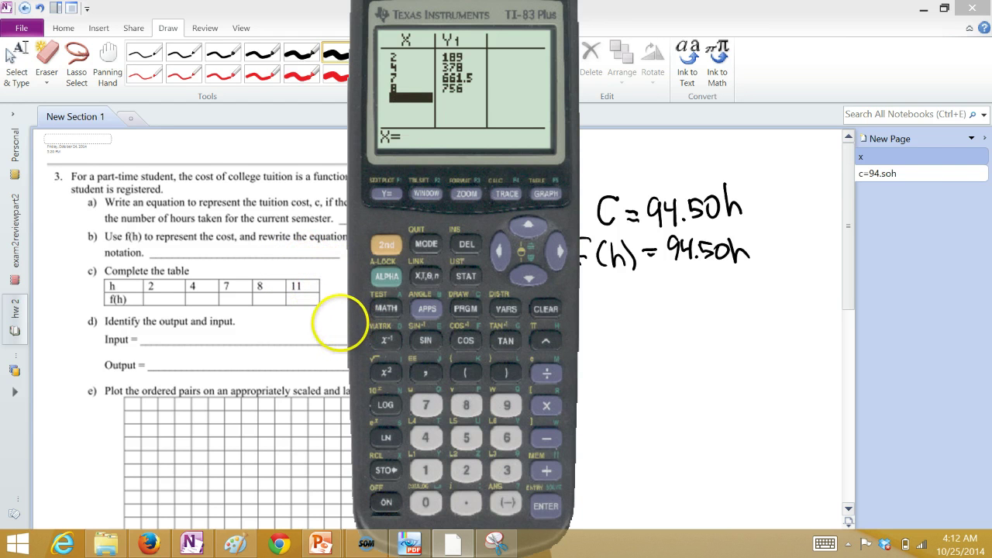
{"action": "type", "text": "11"}
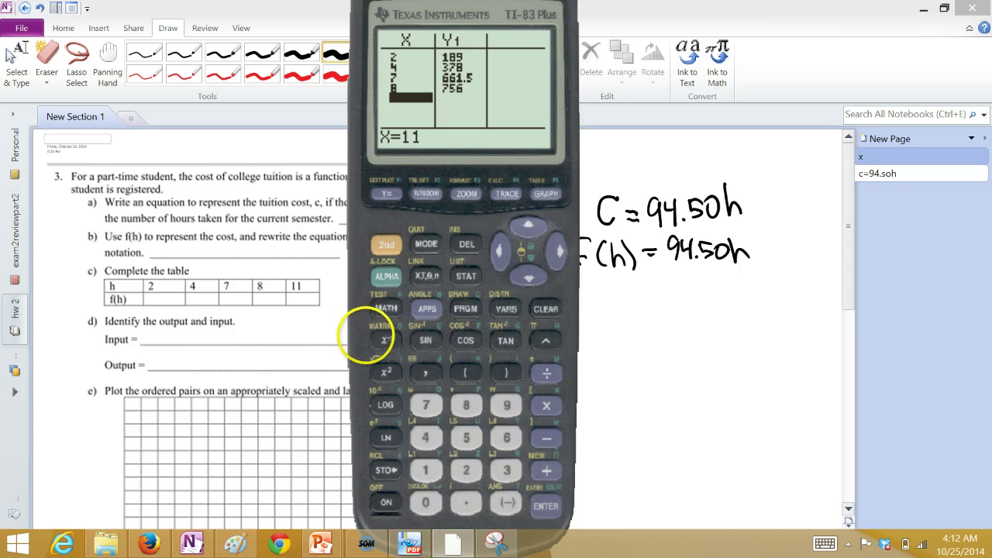
{"action": "key", "text": "Return"}
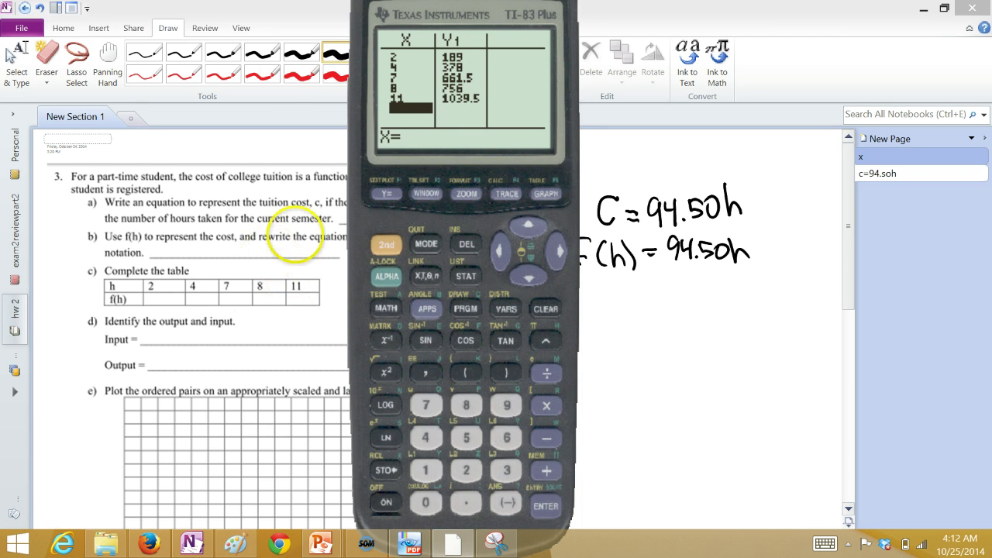
Copy the calculator's LCD screen to the clipboard and return to OneNote.
{"action": "right_click", "coordinate": [457, 144]}
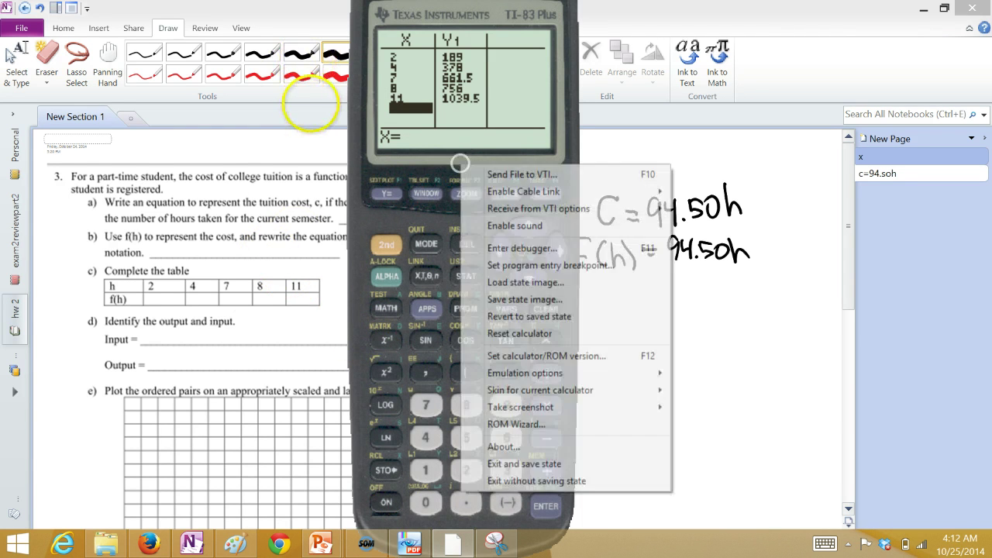
{"action": "mouse_move", "coordinate": [549, 408]}
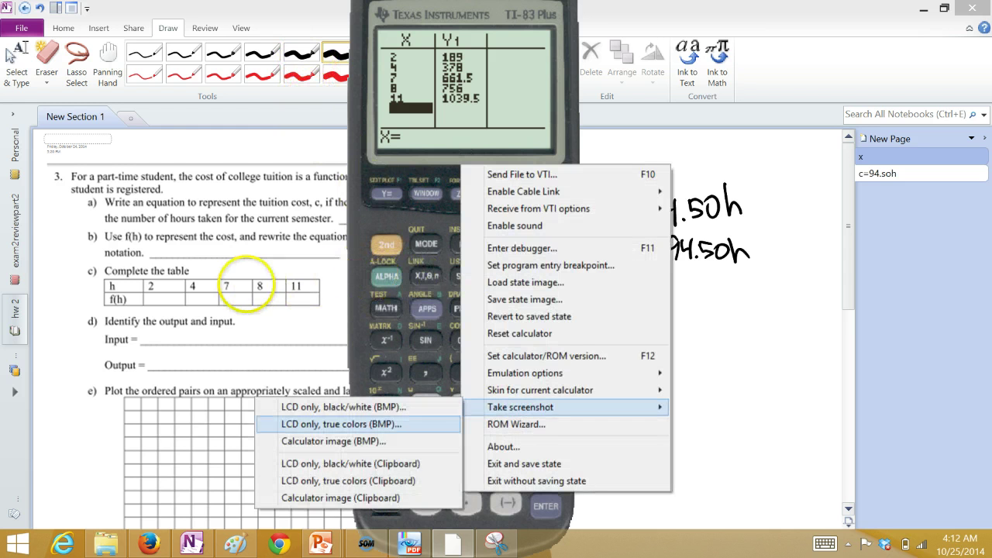
{"action": "left_click", "coordinate": [348, 480]}
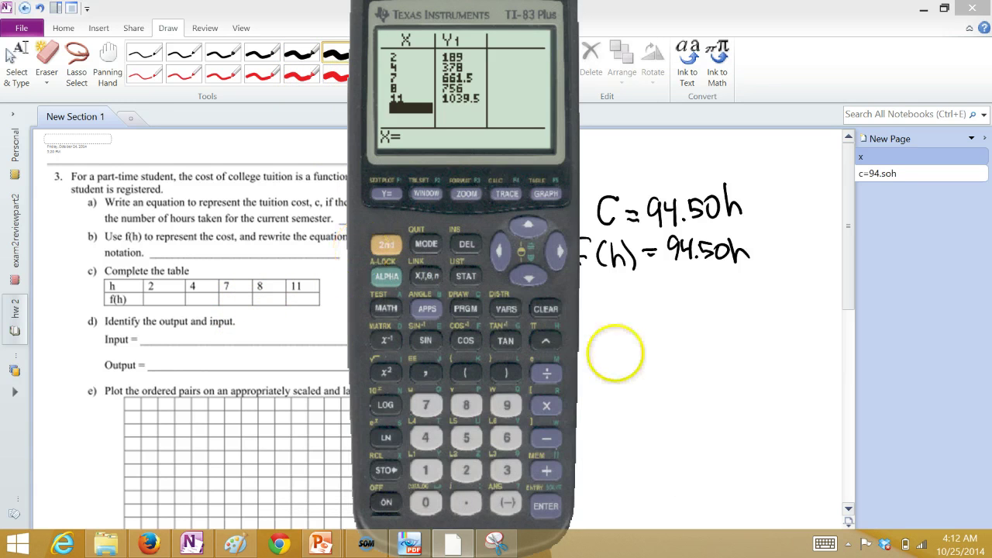
{"action": "left_click", "coordinate": [613, 350]}
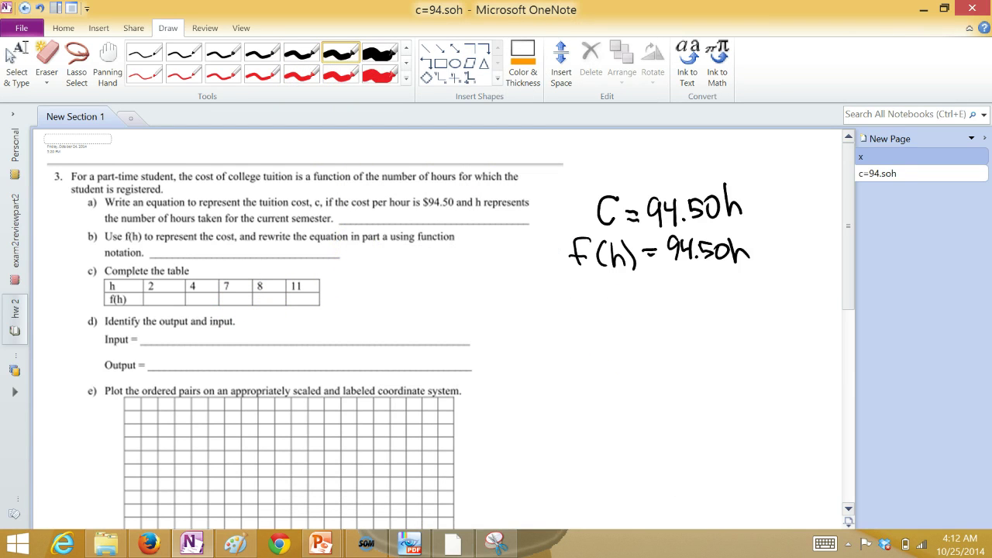
Remove the earlier small calculator screenshot from below the equations.
{"action": "left_click", "coordinate": [17, 66]}
{"action": "left_click", "coordinate": [581, 263]}
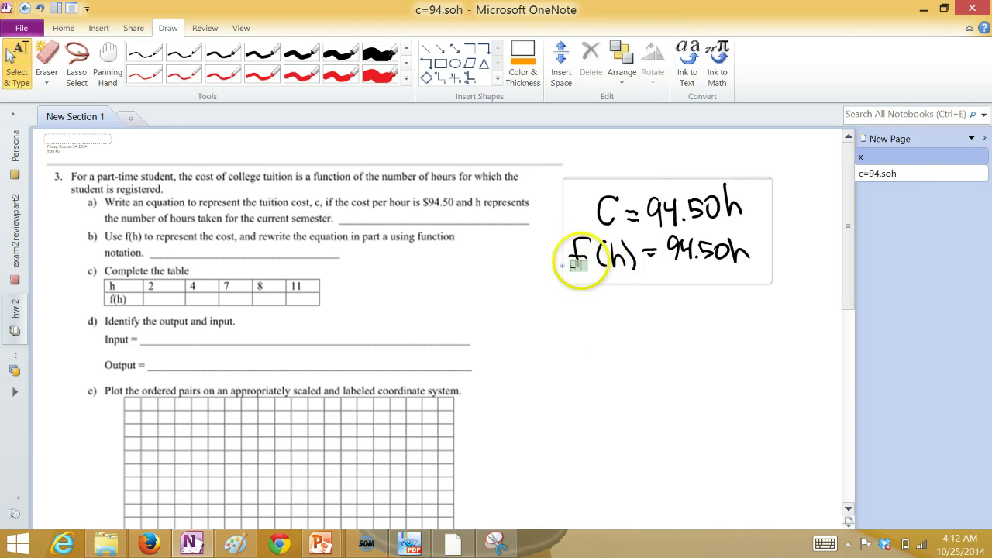
{"action": "left_click_drag", "start_coordinate": [592, 276], "coordinate": [721, 361]}
{"action": "left_click_drag", "start_coordinate": [668, 258], "coordinate": [698, 259]}
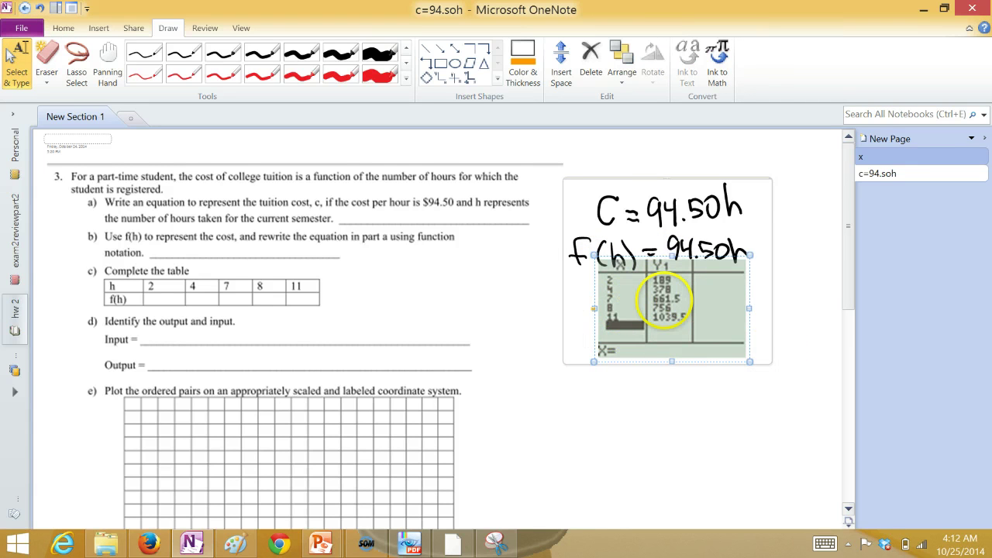
{"action": "key", "text": "Delete"}
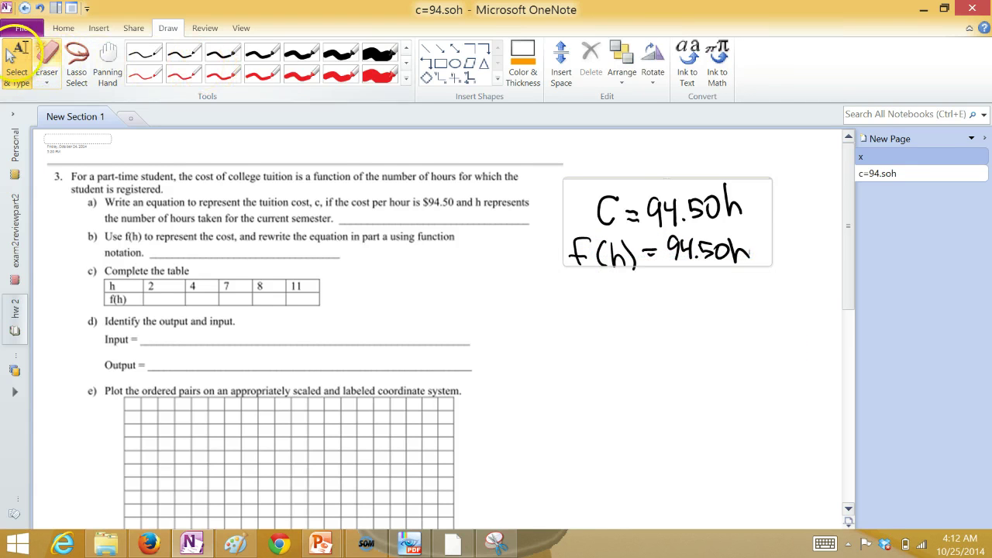
Paste the calculator table screenshot and ink an arrow from it to part c's table.
{"action": "left_click", "coordinate": [591, 324]}
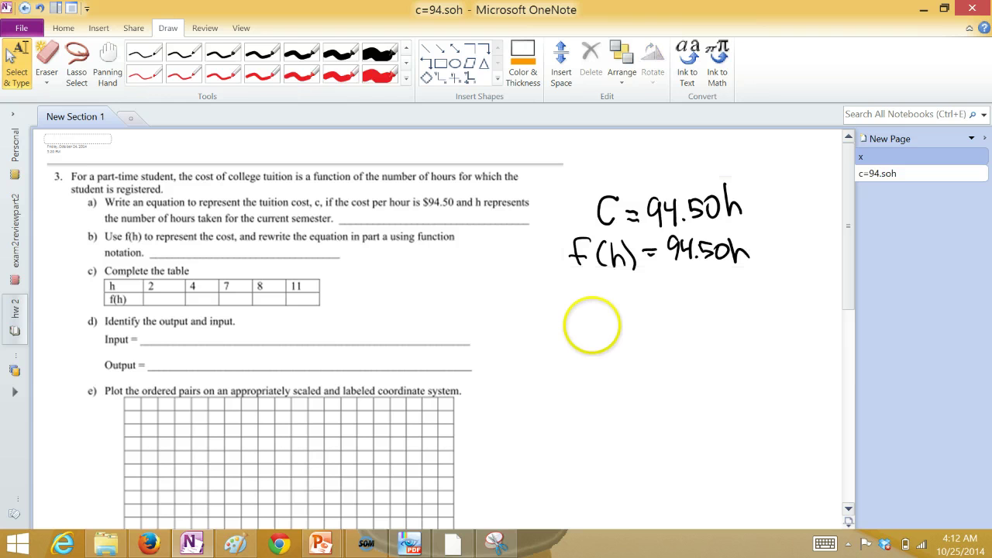
{"action": "key", "text": "ctrl+v"}
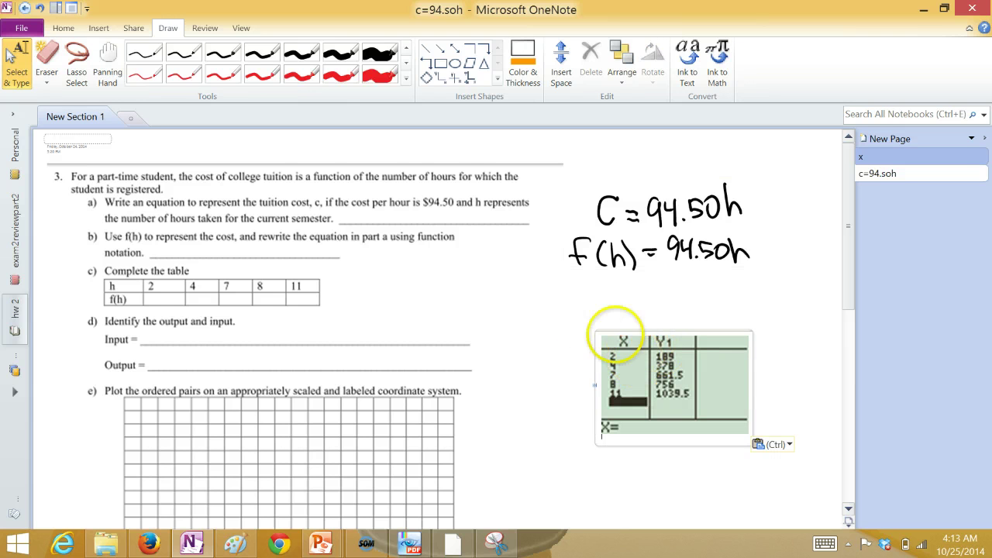
{"action": "left_click", "coordinate": [339, 54]}
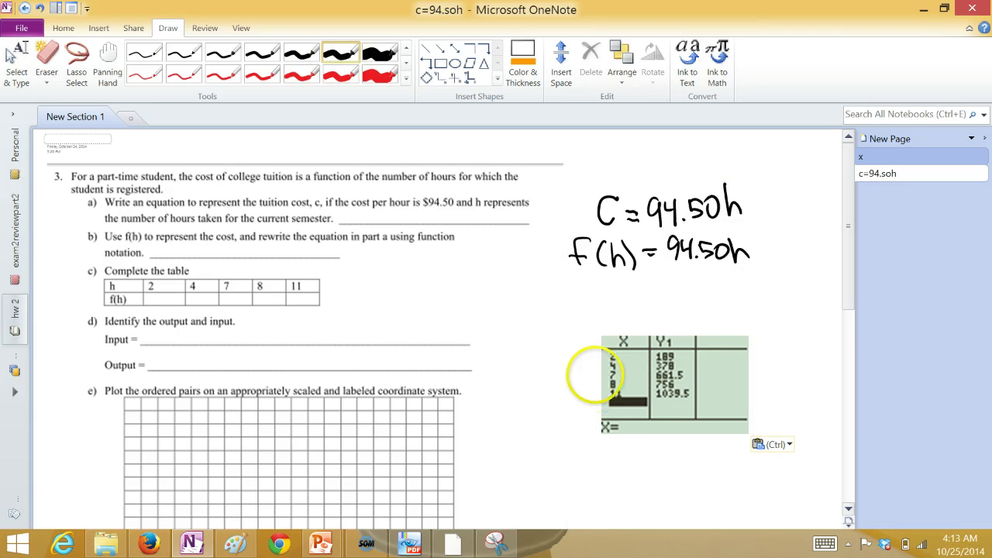
{"action": "mouse_move", "coordinate": [501, 310]}
{"action": "left_mouse_down"}
{"action": "mouse_move", "coordinate": [318, 292]}
{"action": "mouse_move", "coordinate": [335, 302]}
{"action": "left_mouse_up"}
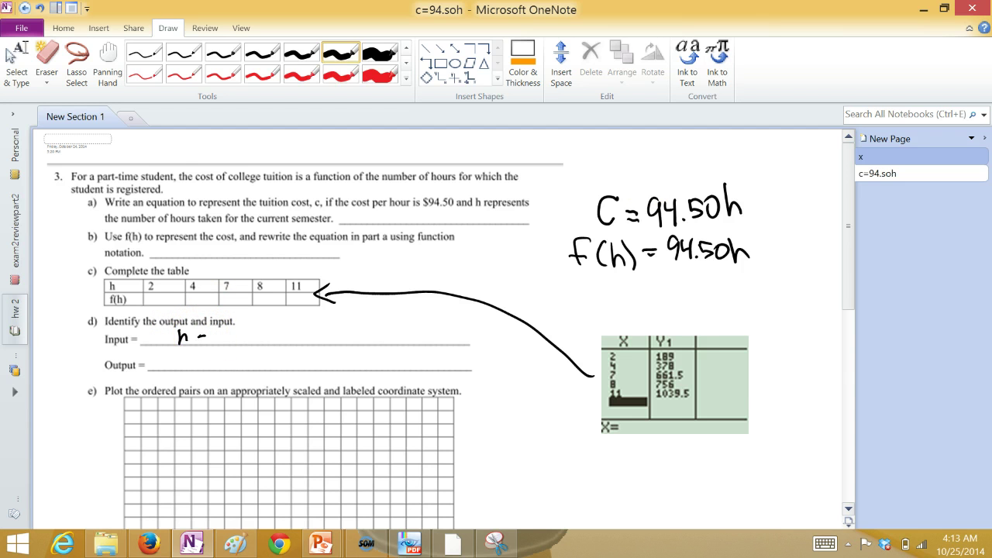
Handwrite 'h = # of hours' on the Input line and 'C = cost' on the Output line.
{"action": "left_click_drag", "start_coordinate": [199, 338], "coordinate": [237, 338]}
{"action": "left_click_drag", "start_coordinate": [252, 333], "coordinate": [267, 335]}
{"action": "left_click_drag", "start_coordinate": [274, 328], "coordinate": [280, 342]}
{"action": "left_click_drag", "start_coordinate": [291, 335], "coordinate": [318, 330]}
{"action": "left_click_drag", "start_coordinate": [321, 330], "coordinate": [327, 329]}
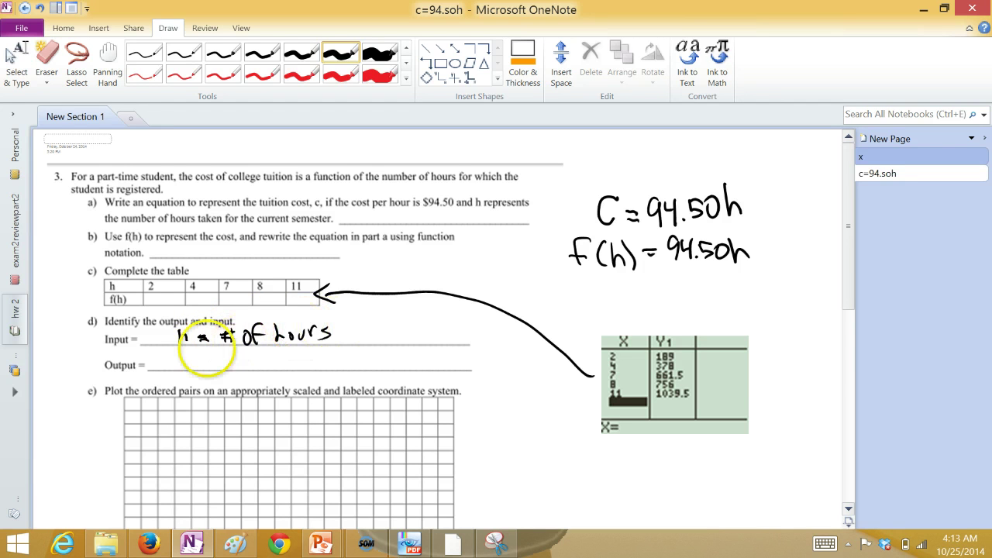
{"action": "mouse_move", "coordinate": [191, 353]}
{"action": "left_mouse_down"}
{"action": "mouse_move", "coordinate": [191, 367]}
{"action": "mouse_move", "coordinate": [214, 357]}
{"action": "left_mouse_up"}
{"action": "left_click_drag", "start_coordinate": [205, 363], "coordinate": [235, 364]}
{"action": "mouse_move", "coordinate": [241, 355]}
{"action": "left_mouse_down"}
{"action": "mouse_move", "coordinate": [251, 365]}
{"action": "mouse_move", "coordinate": [273, 357]}
{"action": "left_mouse_up"}
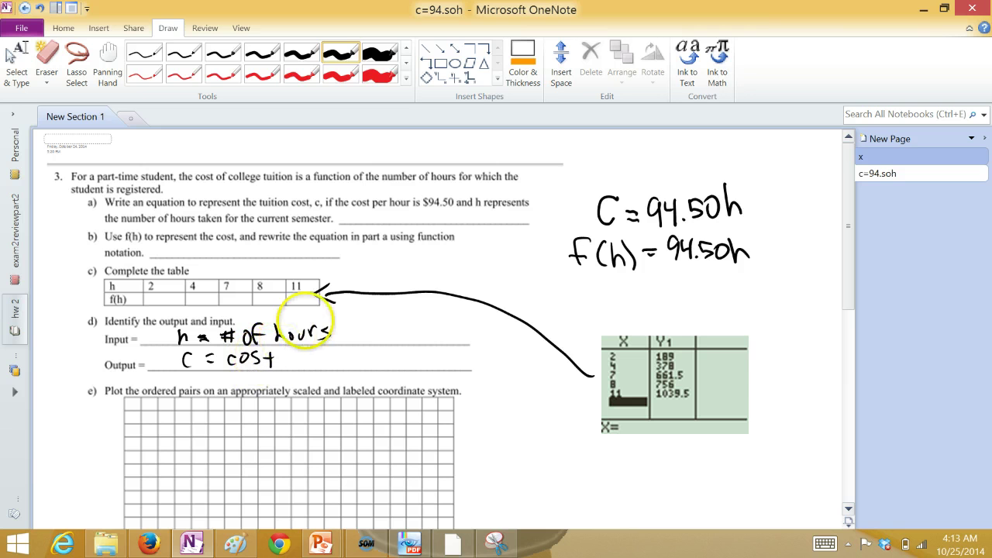
Scroll down to bring part e's graph grid into view.
{"action": "scroll", "coordinate": [860, 233], "scroll_direction": "down", "scroll_amount": 3}
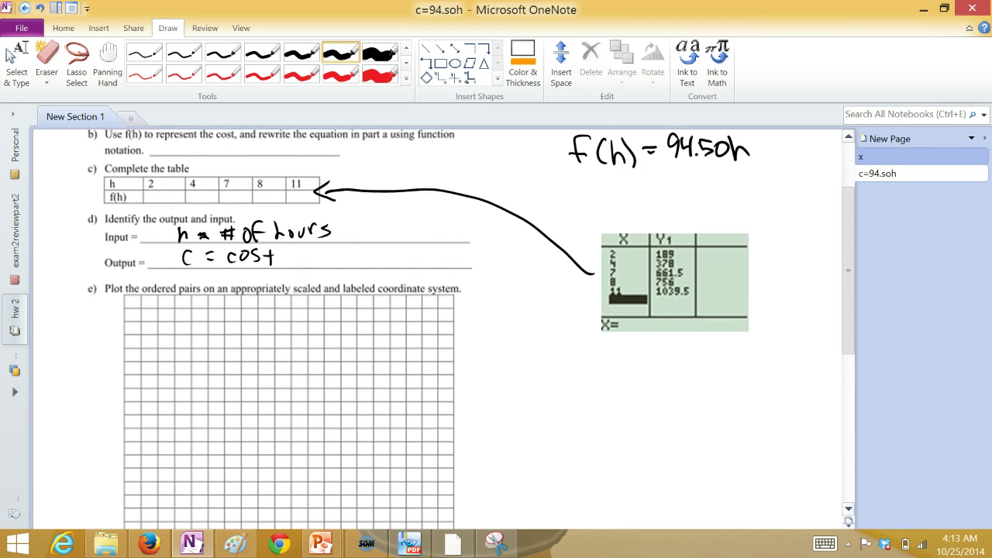
{"action": "scroll", "coordinate": [464, 327], "scroll_direction": "down", "scroll_amount": 1}
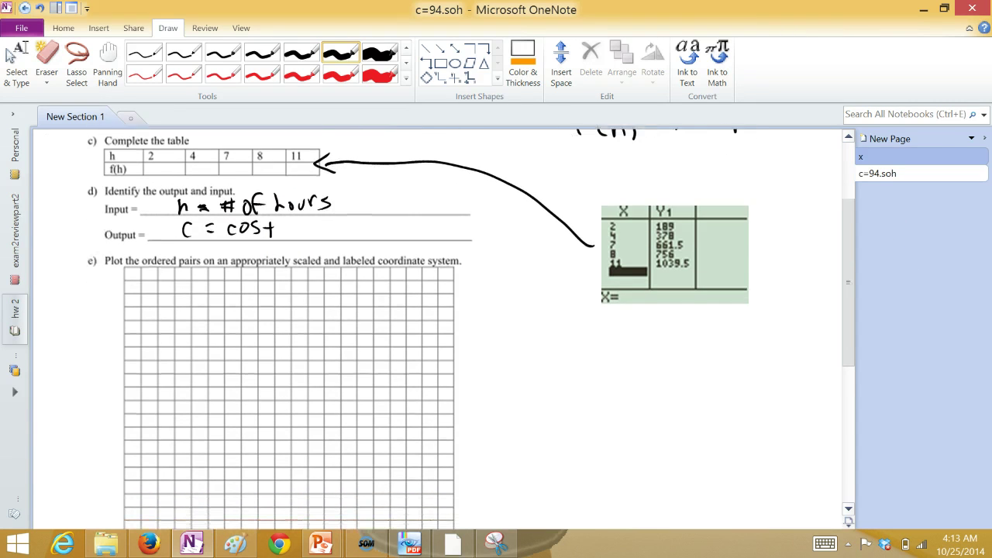
{"action": "scroll", "coordinate": [471, 327], "scroll_direction": "down", "scroll_amount": 2}
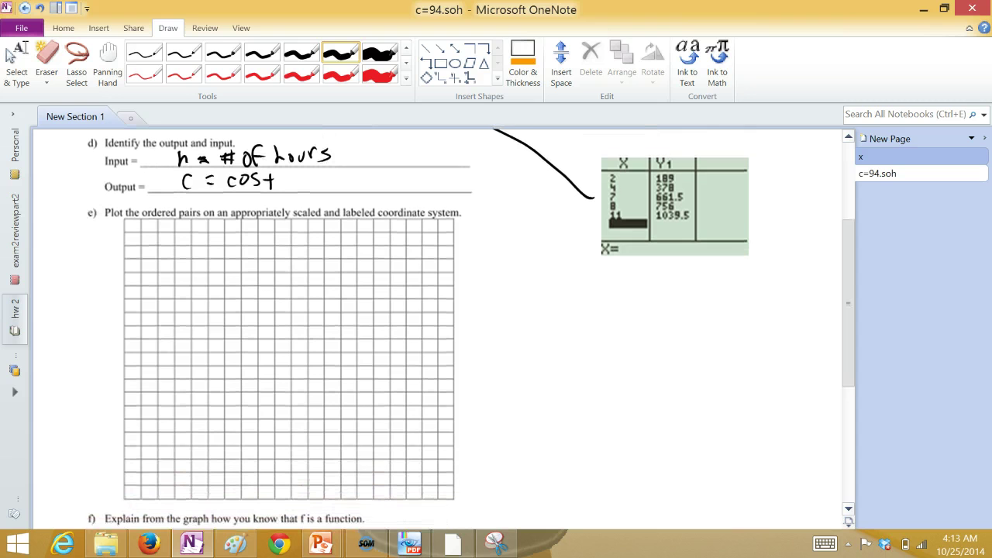
{"action": "scroll", "coordinate": [471, 326], "scroll_direction": "down", "scroll_amount": 1}
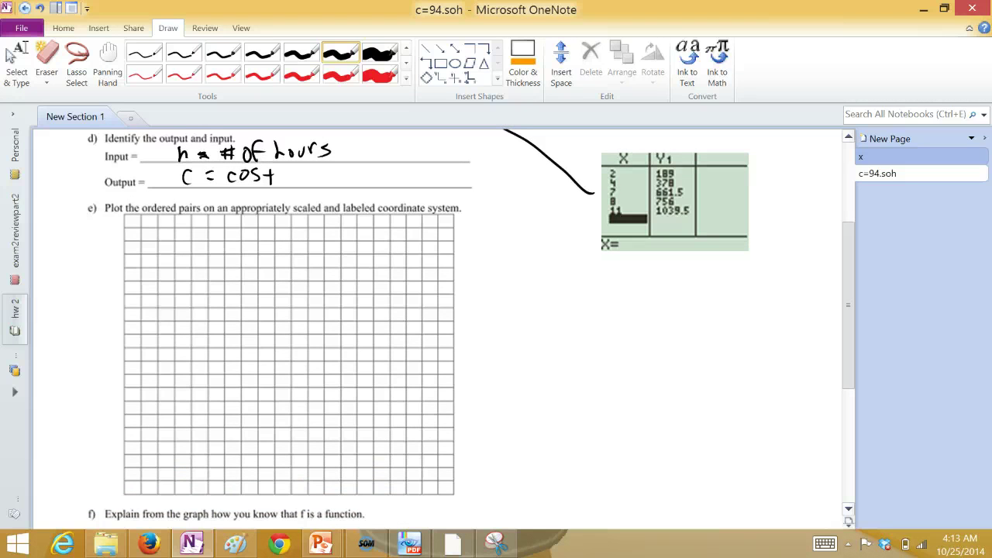
{"action": "scroll", "coordinate": [471, 326], "scroll_direction": "down", "scroll_amount": 1}
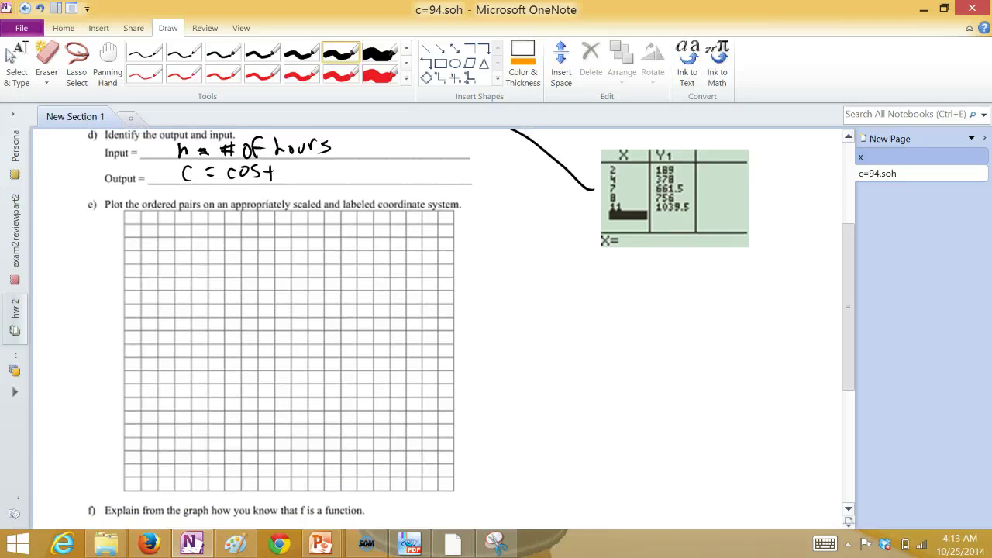
{"action": "scroll", "coordinate": [471, 326], "scroll_direction": "down", "scroll_amount": 2}
{"action": "scroll", "coordinate": [471, 326], "scroll_direction": "up", "scroll_amount": 3}
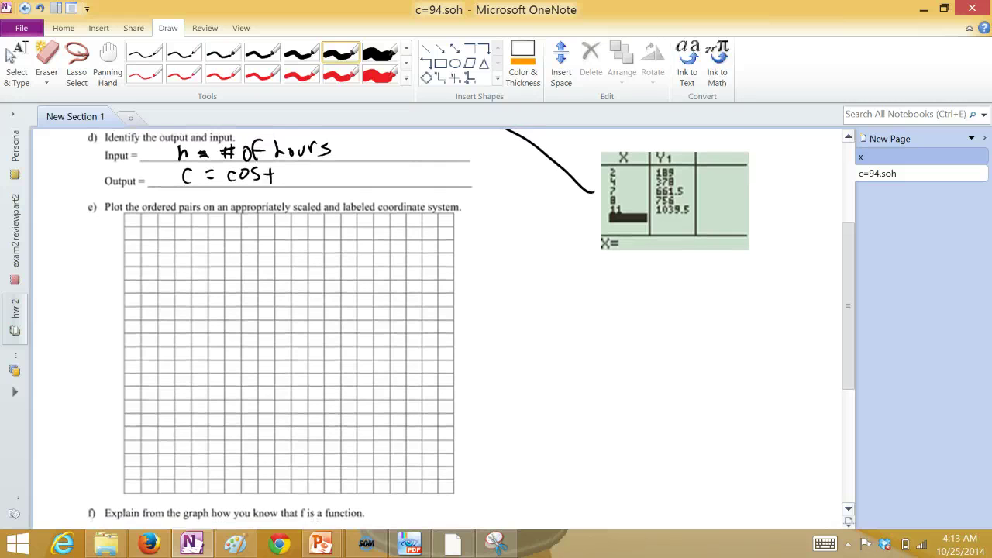
{"action": "scroll", "coordinate": [471, 325], "scroll_direction": "down", "scroll_amount": 2}
{"action": "scroll", "coordinate": [472, 325], "scroll_direction": "up", "scroll_amount": 1}
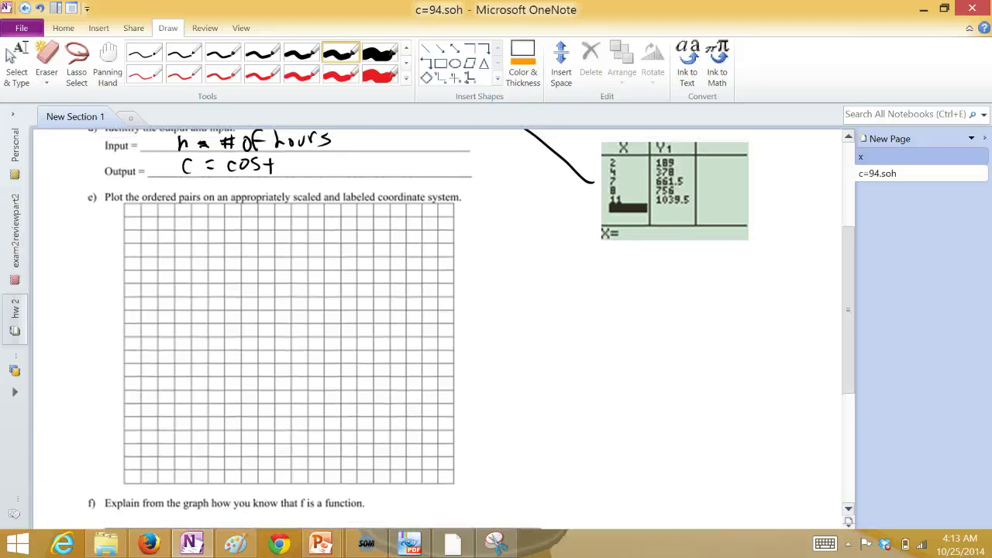
{"action": "scroll", "coordinate": [471, 326], "scroll_direction": "up", "scroll_amount": 3}
{"action": "scroll", "coordinate": [472, 325], "scroll_direction": "down", "scroll_amount": 3}
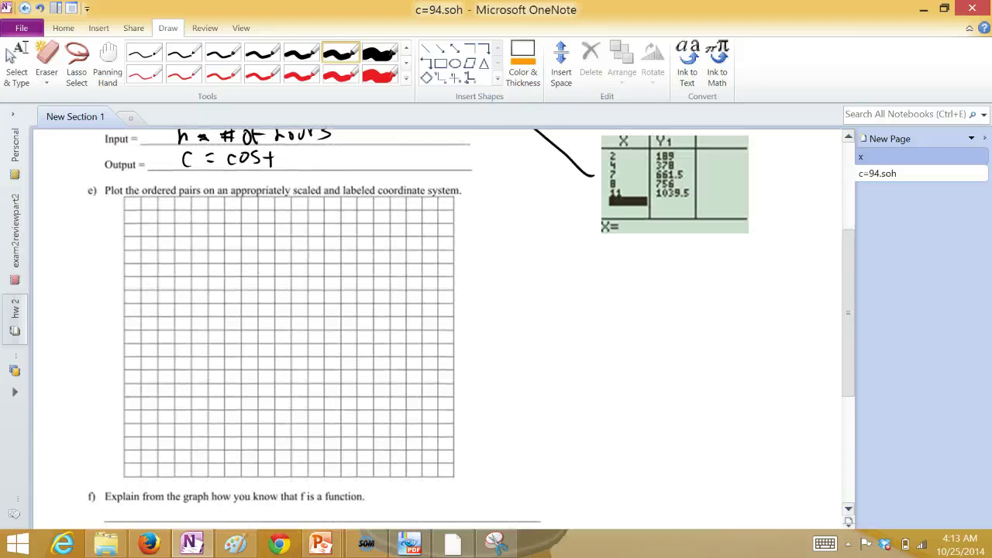
{"action": "scroll", "coordinate": [472, 326], "scroll_direction": "up", "scroll_amount": 3}
{"action": "scroll", "coordinate": [471, 326], "scroll_direction": "down", "scroll_amount": 4}
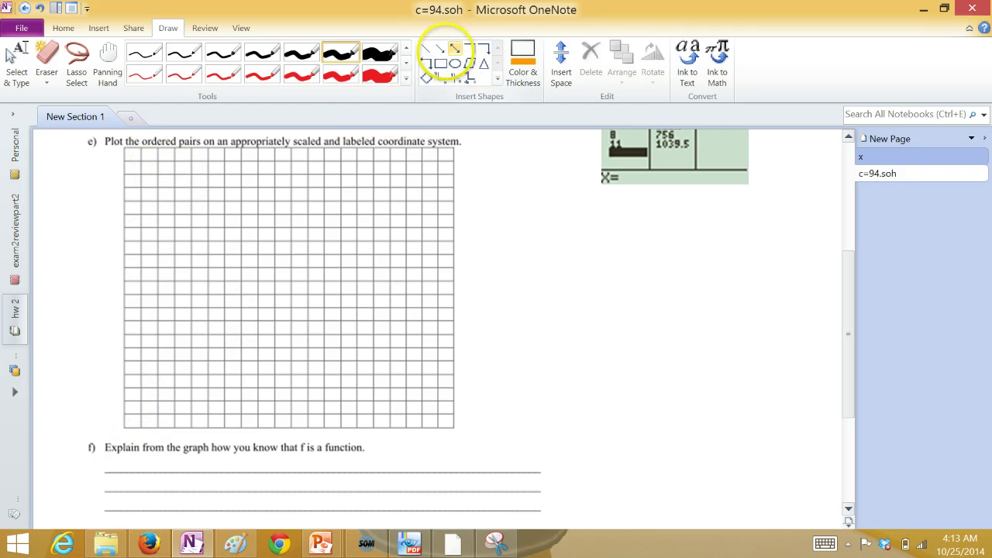
Draw orange vertical and horizontal axis arrows on the part e grid.
{"action": "left_click", "coordinate": [455, 50]}
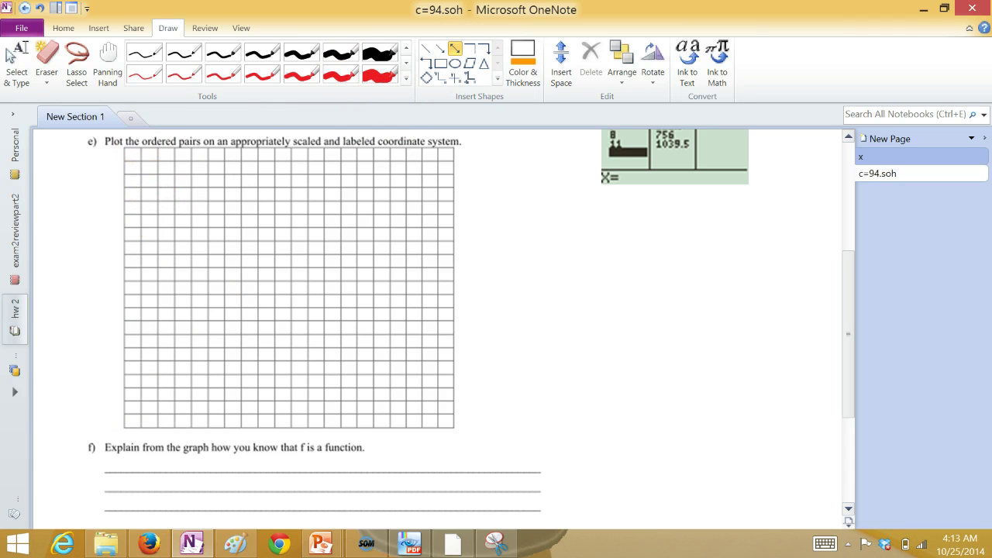
{"action": "left_click_drag", "start_coordinate": [143, 141], "coordinate": [144, 364]}
{"action": "left_click_drag", "start_coordinate": [143, 405], "coordinate": [141, 438]}
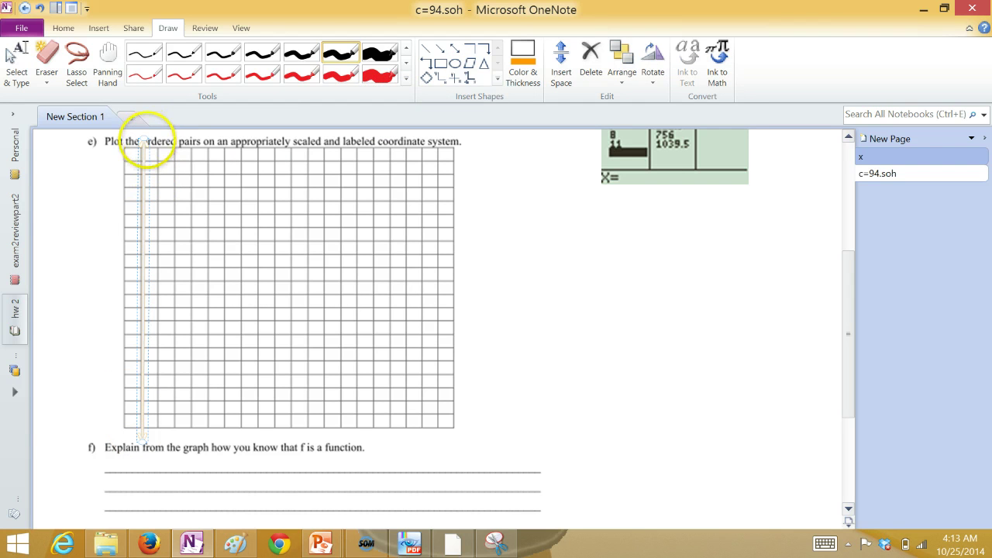
{"action": "right_click", "coordinate": [144, 142]}
{"action": "left_click", "coordinate": [82, 398]}
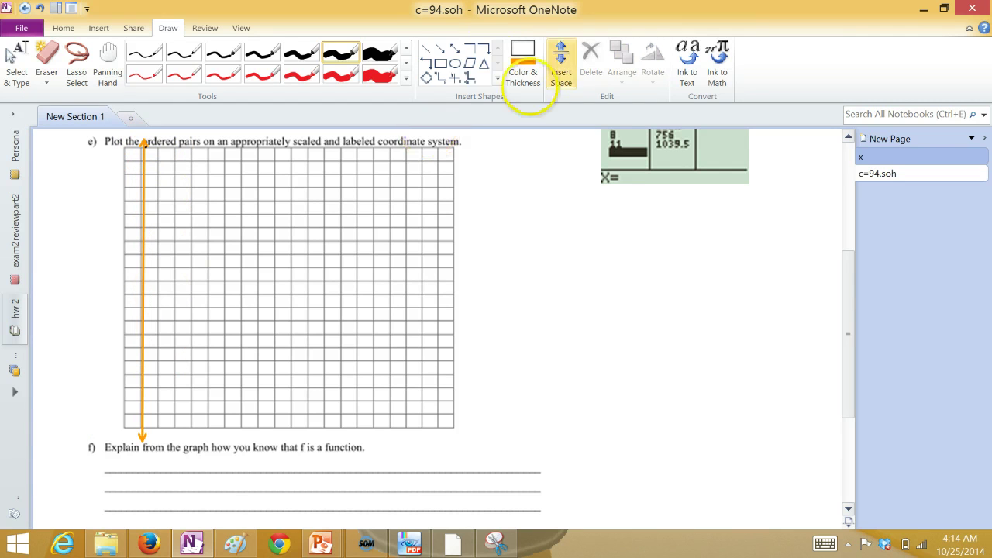
{"action": "left_click", "coordinate": [439, 48]}
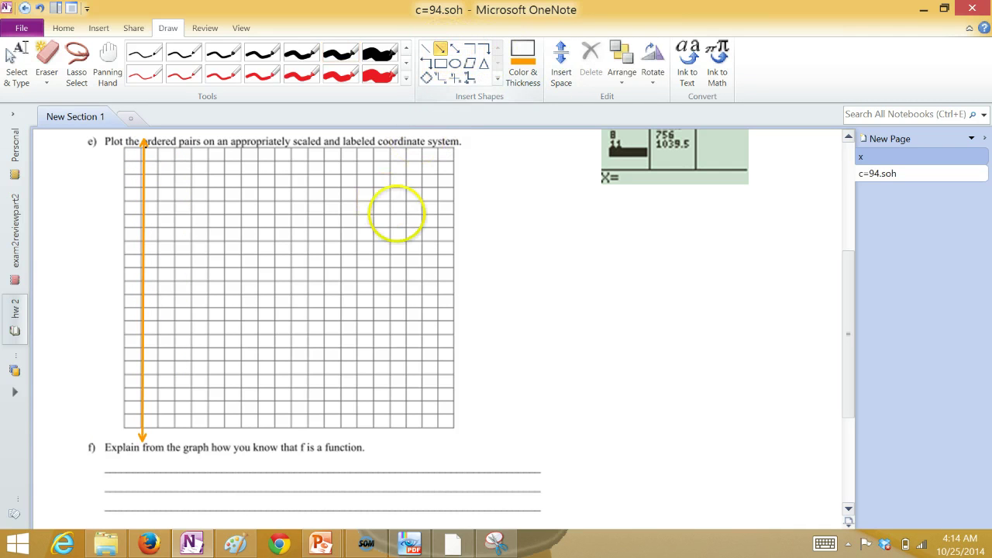
{"action": "left_click", "coordinate": [455, 48]}
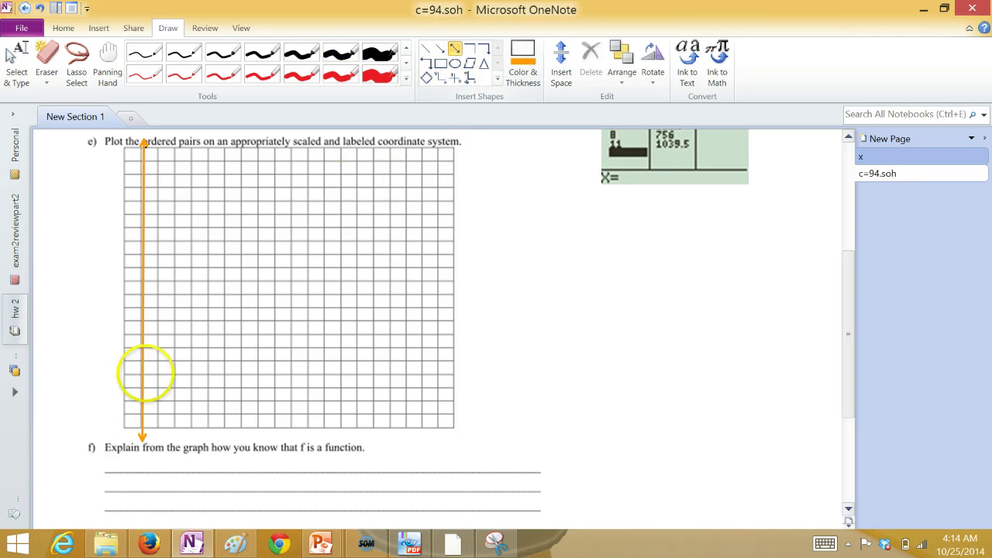
{"action": "left_click_drag", "start_coordinate": [93, 411], "coordinate": [195, 407]}
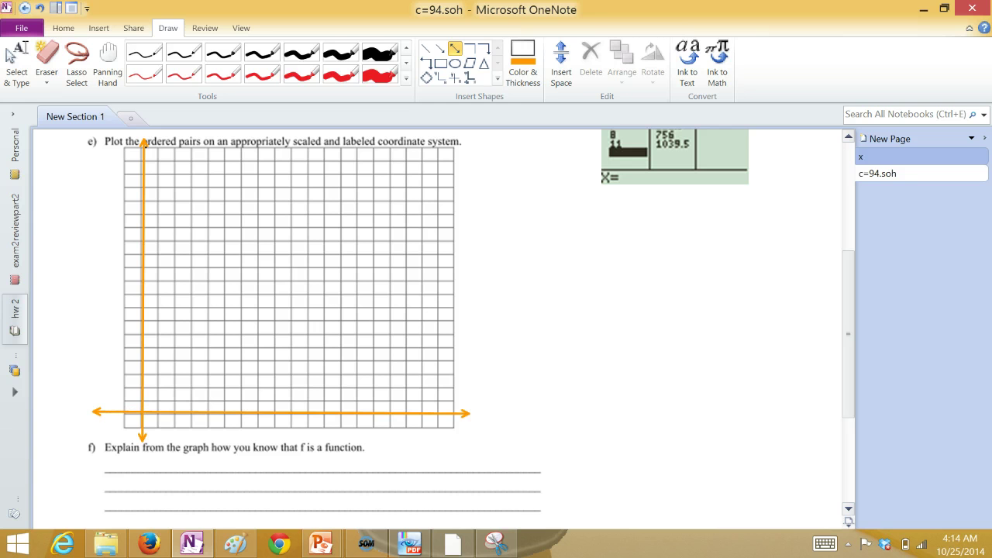
{"action": "left_click_drag", "start_coordinate": [469, 413], "coordinate": [487, 417]}
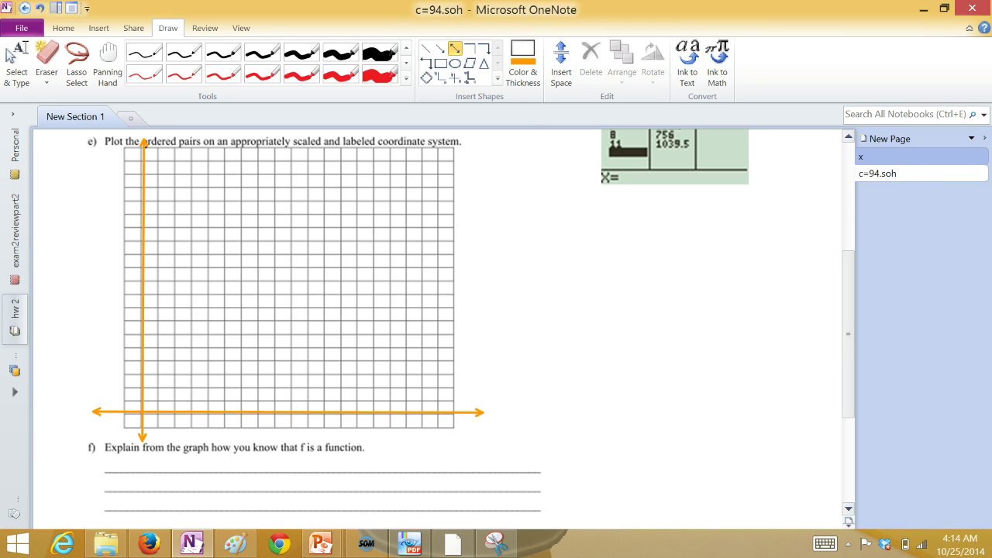
With the black pen, number the horizontal axis 1 through 11.
{"action": "left_click", "coordinate": [340, 53]}
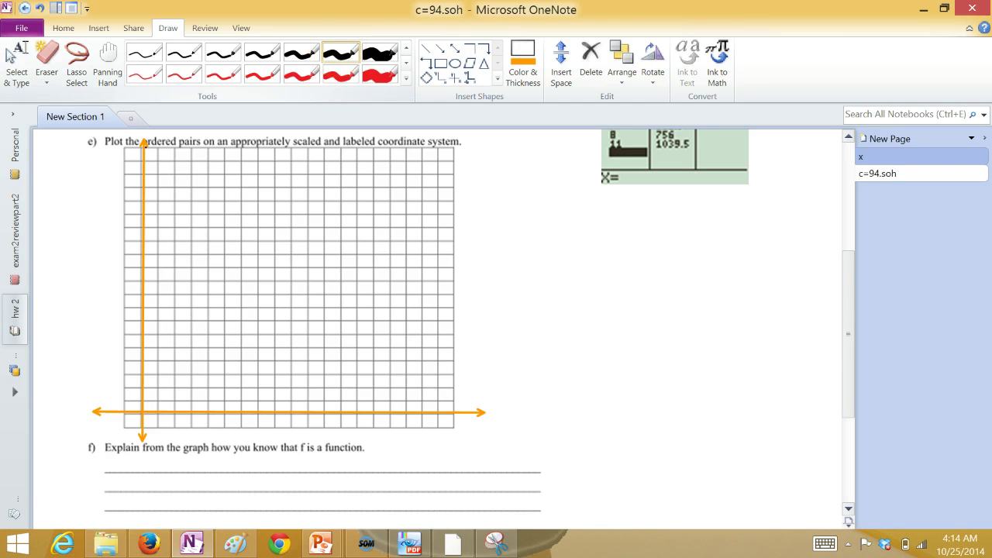
{"action": "mouse_move", "coordinate": [159, 420]}
{"action": "left_mouse_down"}
{"action": "mouse_move", "coordinate": [212, 430]}
{"action": "mouse_move", "coordinate": [243, 424]}
{"action": "left_mouse_up"}
{"action": "mouse_move", "coordinate": [255, 418]}
{"action": "left_mouse_down"}
{"action": "mouse_move", "coordinate": [263, 419]}
{"action": "mouse_move", "coordinate": [259, 431]}
{"action": "mouse_move", "coordinate": [303, 431]}
{"action": "left_mouse_up"}
{"action": "mouse_move", "coordinate": [309, 420]}
{"action": "left_mouse_down"}
{"action": "mouse_move", "coordinate": [308, 431]}
{"action": "mouse_move", "coordinate": [328, 430]}
{"action": "left_mouse_up"}
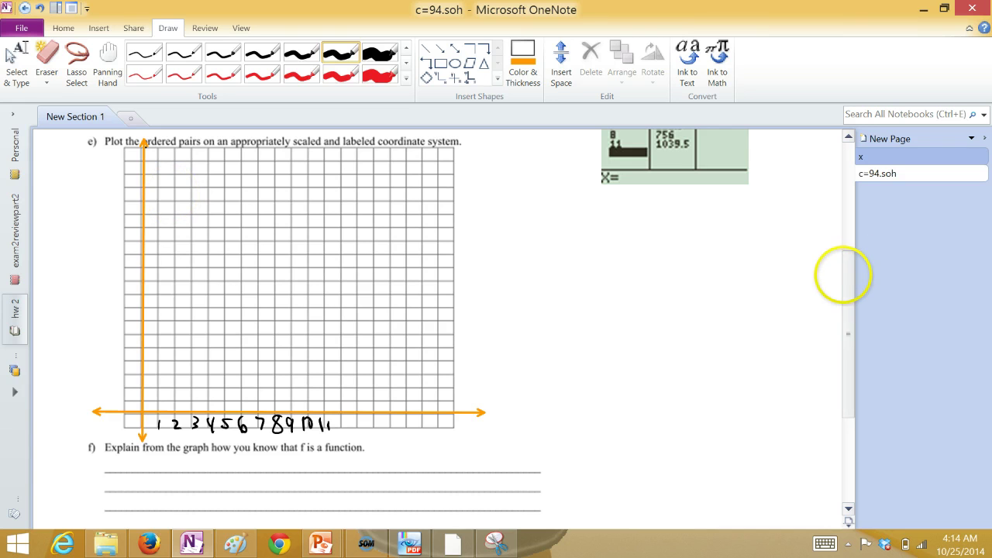
Label the vertical cost axis from 100 to 1000 in steps of 100.
{"action": "scroll", "coordinate": [848, 277], "scroll_direction": "up", "scroll_amount": 3}
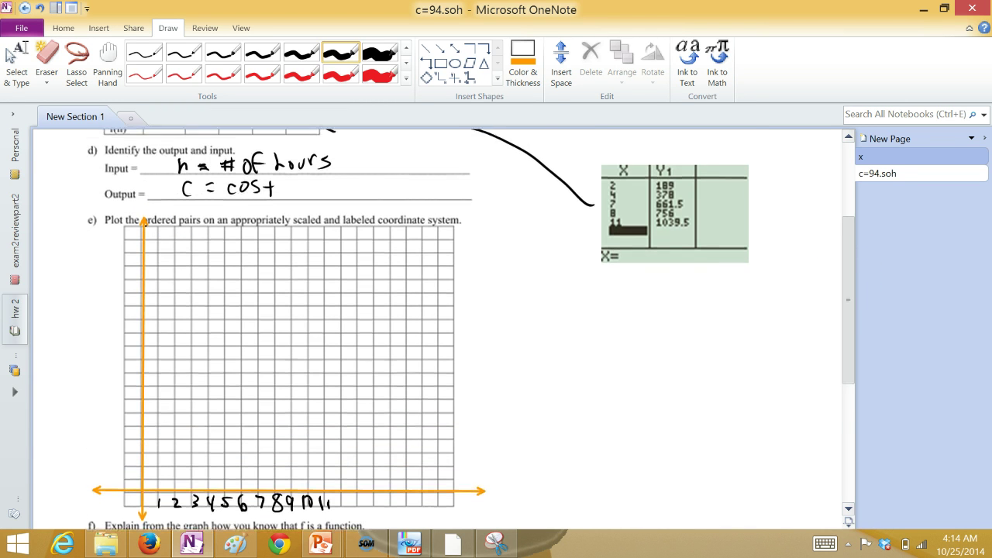
{"action": "scroll", "coordinate": [471, 326], "scroll_direction": "down", "scroll_amount": 1}
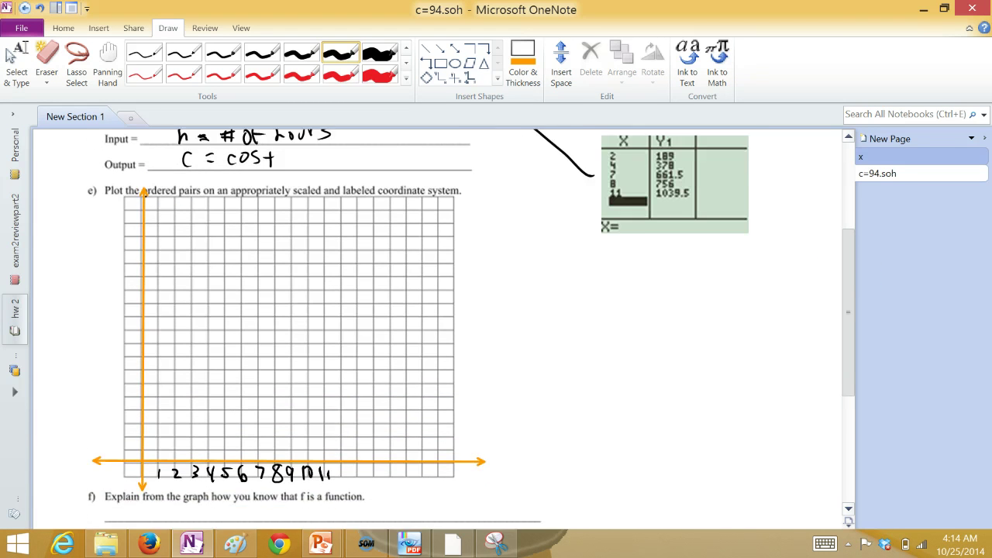
{"action": "scroll", "coordinate": [471, 327], "scroll_direction": "up", "scroll_amount": 1}
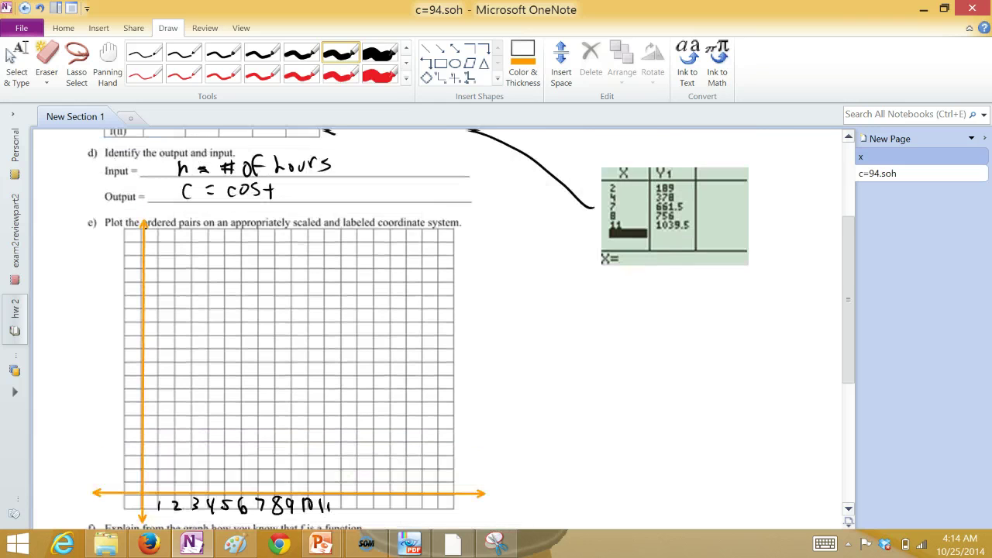
{"action": "scroll", "coordinate": [471, 327], "scroll_direction": "down", "scroll_amount": 2}
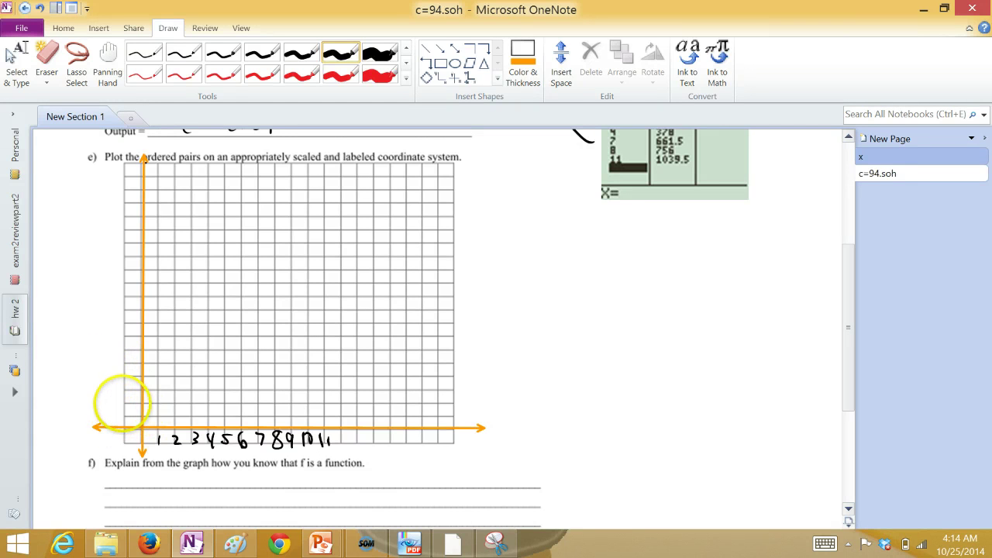
{"action": "left_click_drag", "start_coordinate": [128, 400], "coordinate": [128, 410]}
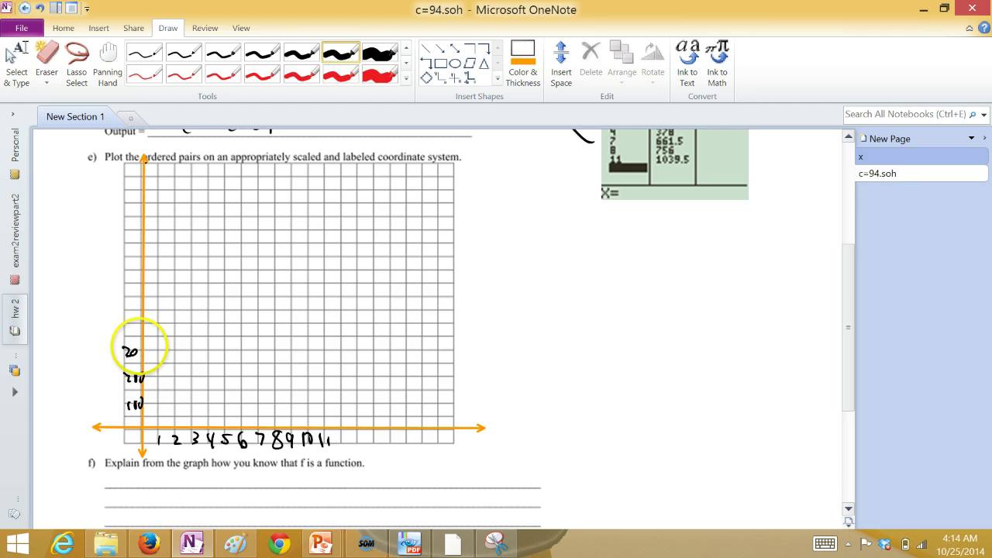
{"action": "mouse_move", "coordinate": [125, 319]}
{"action": "left_mouse_down"}
{"action": "mouse_move", "coordinate": [130, 328]}
{"action": "mouse_move", "coordinate": [140, 320]}
{"action": "mouse_move", "coordinate": [130, 300]}
{"action": "mouse_move", "coordinate": [139, 301]}
{"action": "mouse_move", "coordinate": [138, 223]}
{"action": "left_mouse_up"}
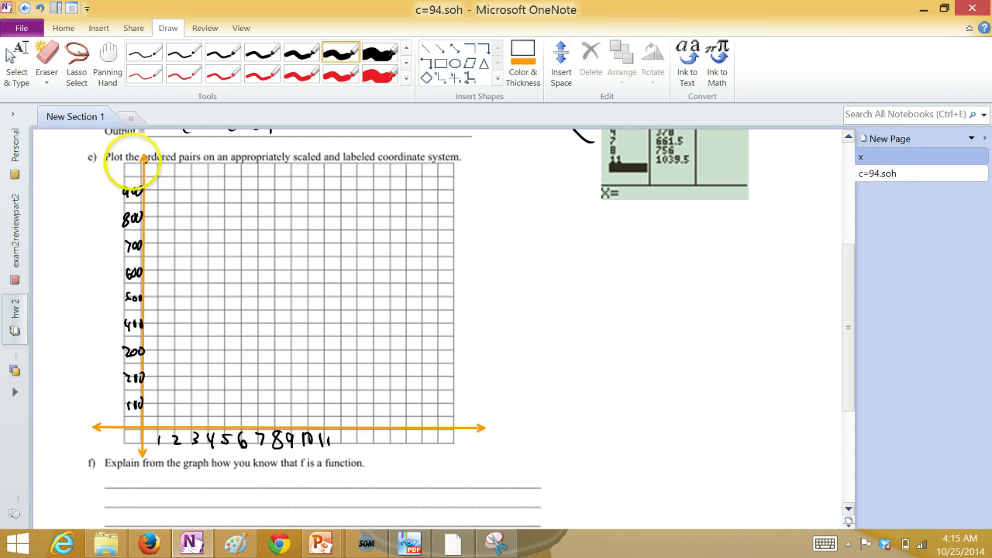
{"action": "left_click_drag", "start_coordinate": [129, 158], "coordinate": [129, 169]}
{"action": "left_click_drag", "start_coordinate": [136, 159], "coordinate": [146, 159]}
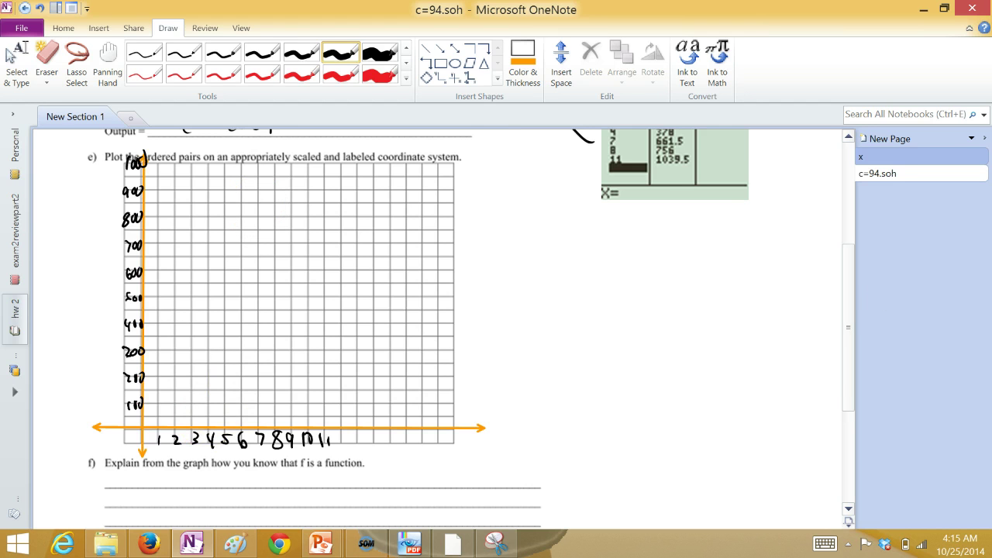
{"action": "scroll", "coordinate": [848, 289], "scroll_direction": "up", "scroll_amount": 2}
{"action": "scroll", "coordinate": [848, 310], "scroll_direction": "down", "scroll_amount": 1}
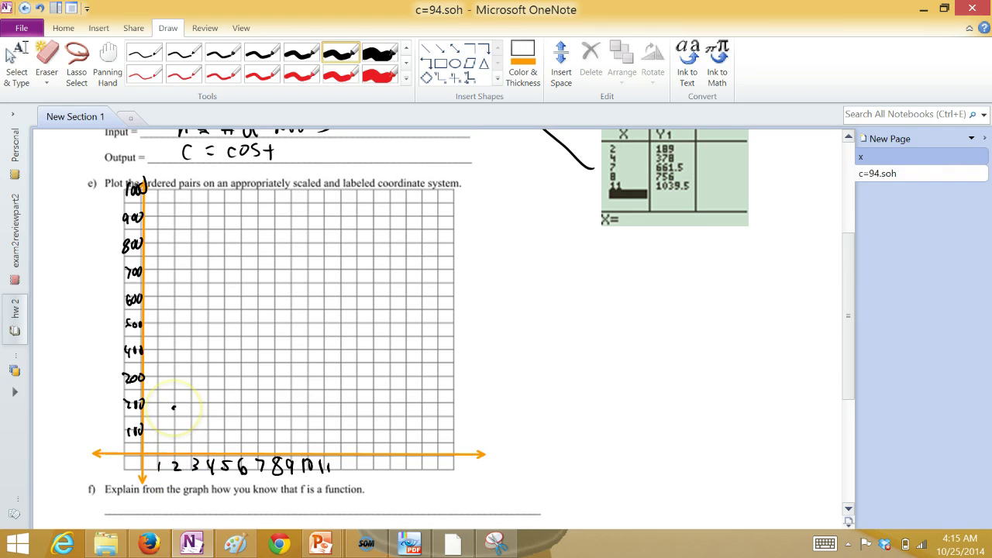
Close the stray right-click menus that appear on the grid picture while plotting.
{"action": "right_click", "coordinate": [173, 407]}
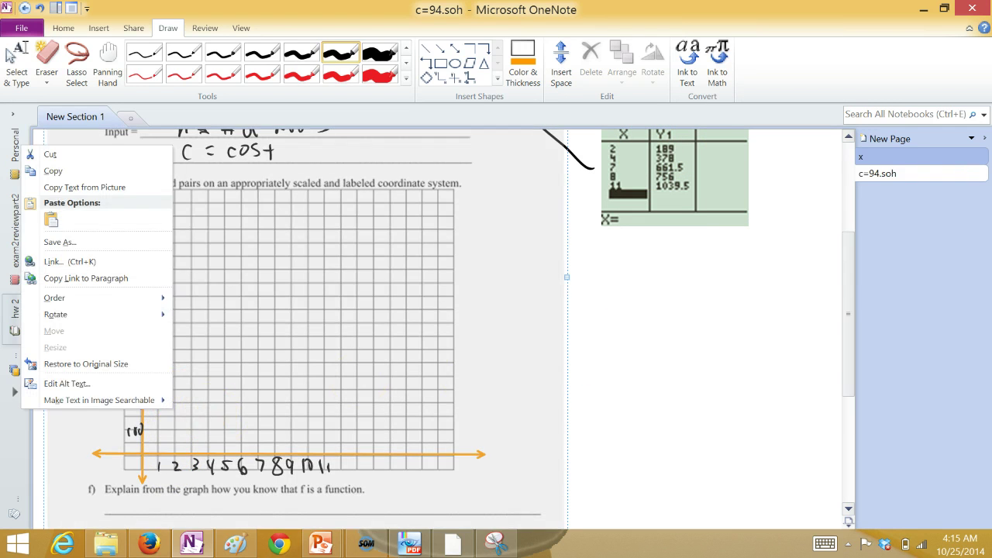
{"action": "left_click", "coordinate": [174, 436]}
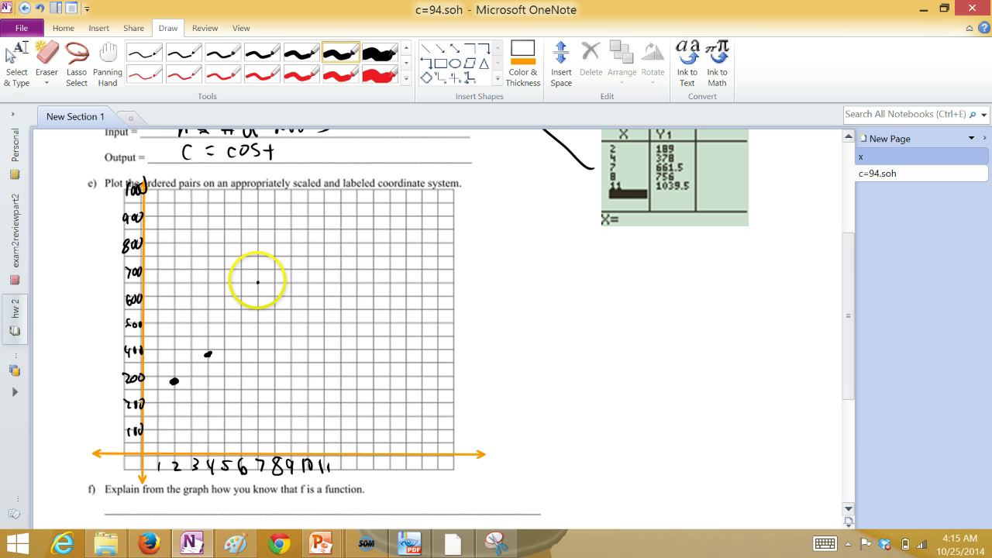
{"action": "right_click", "coordinate": [257, 282]}
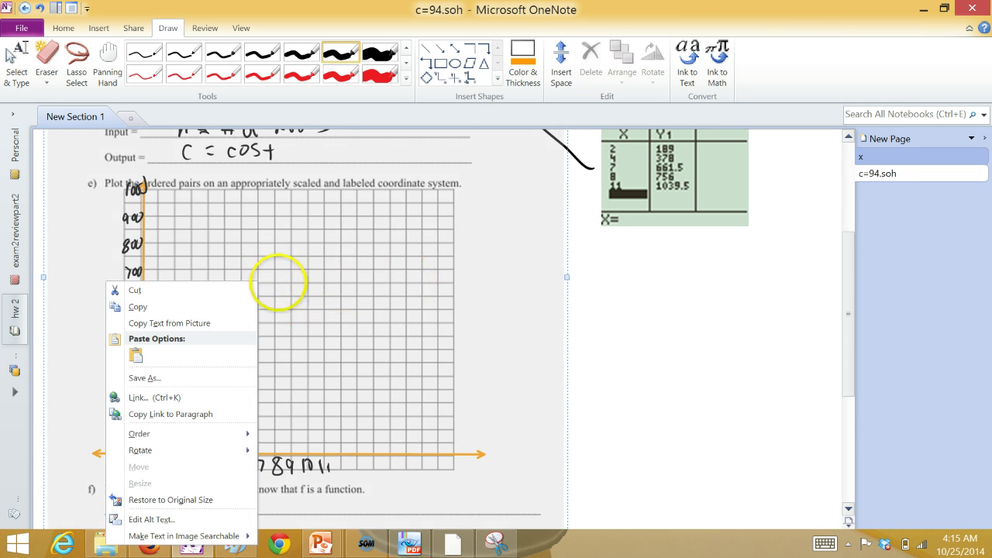
{"action": "left_click", "coordinate": [271, 281]}
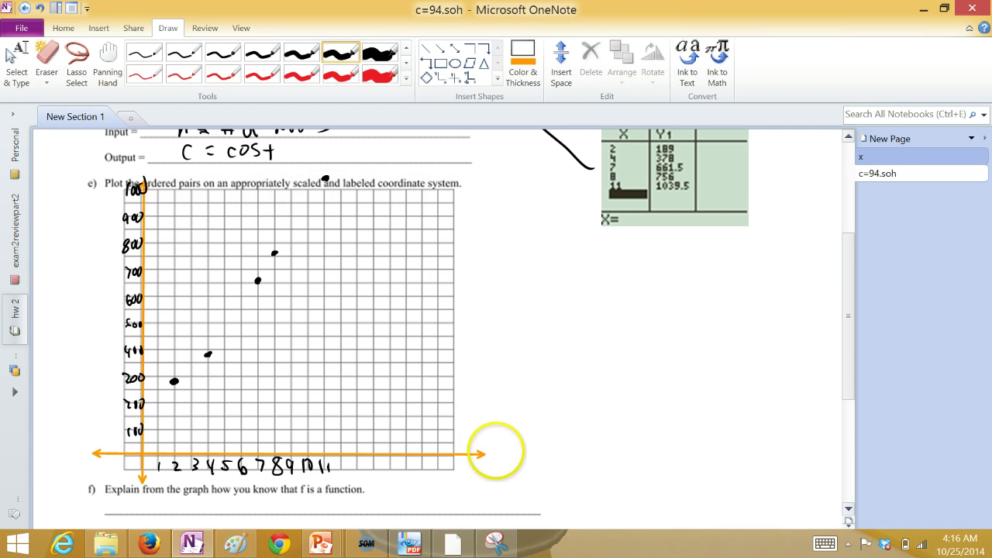
Write 'h hours' at the end of the x-axis and 'C cost $' beside the y-axis.
{"action": "left_click_drag", "start_coordinate": [496, 434], "coordinate": [513, 456]}
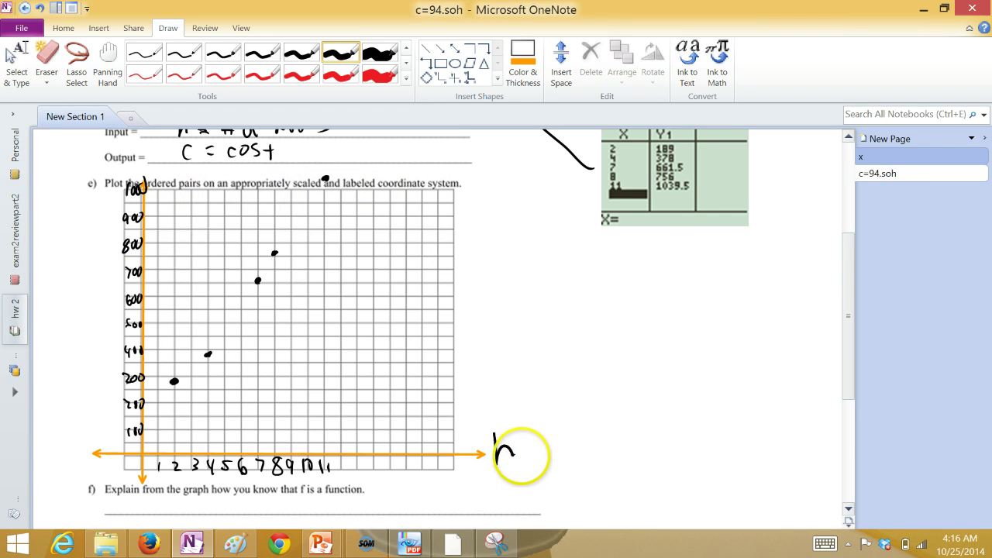
{"action": "mouse_move", "coordinate": [475, 485]}
{"action": "left_mouse_down"}
{"action": "mouse_move", "coordinate": [521, 471]}
{"action": "mouse_move", "coordinate": [524, 483]}
{"action": "left_mouse_up"}
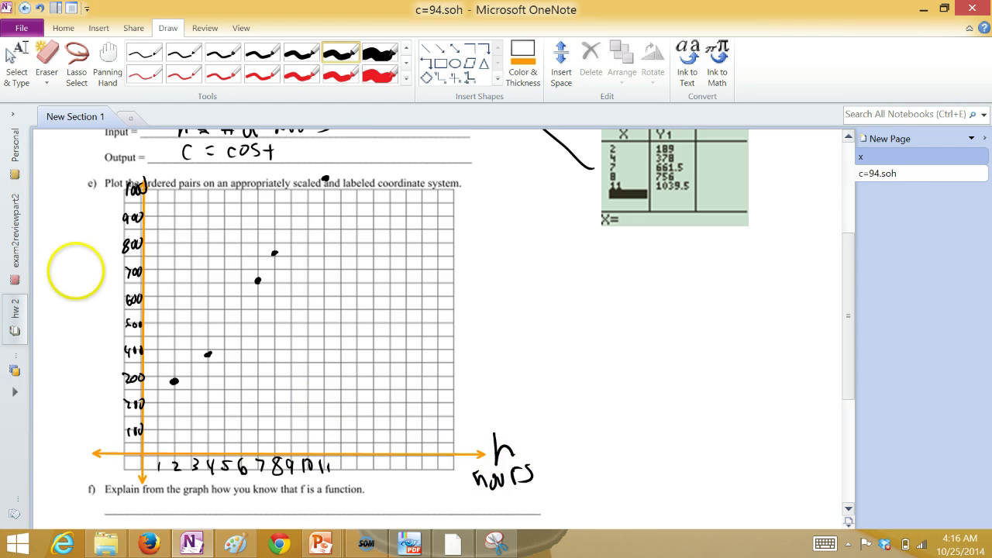
{"action": "mouse_move", "coordinate": [65, 268]}
{"action": "left_mouse_down"}
{"action": "mouse_move", "coordinate": [54, 278]}
{"action": "mouse_move", "coordinate": [62, 322]}
{"action": "mouse_move", "coordinate": [90, 313]}
{"action": "left_mouse_up"}
{"action": "left_click_drag", "start_coordinate": [85, 305], "coordinate": [97, 301]}
{"action": "left_click_drag", "start_coordinate": [78, 336], "coordinate": [78, 346]}
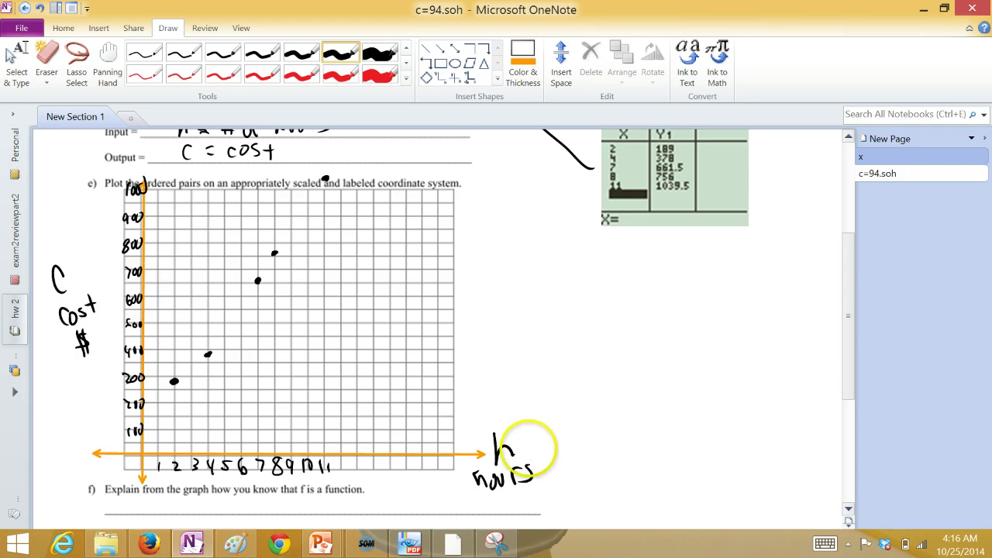
{"action": "scroll", "coordinate": [454, 322], "scroll_direction": "down", "scroll_amount": 3}
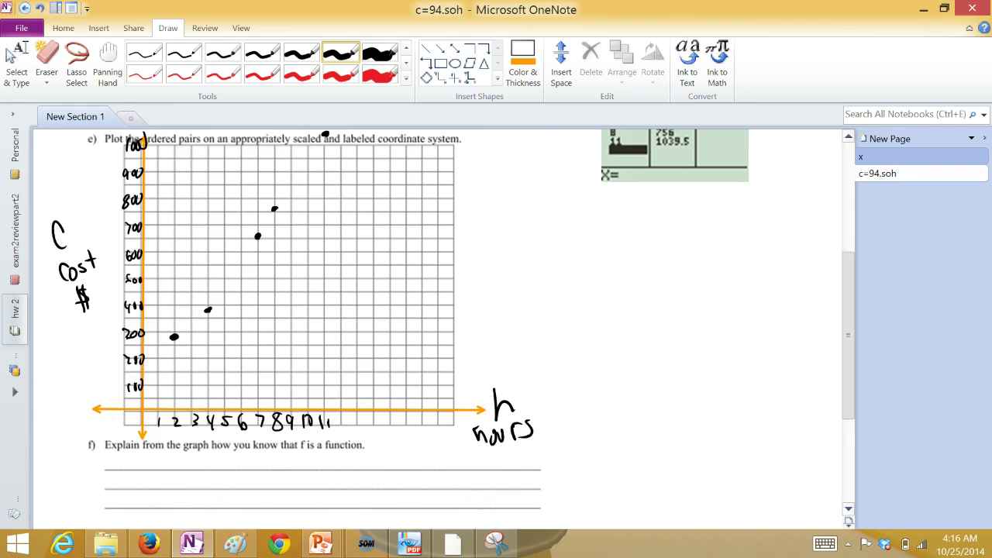
{"action": "scroll", "coordinate": [442, 322], "scroll_direction": "up", "scroll_amount": 3}
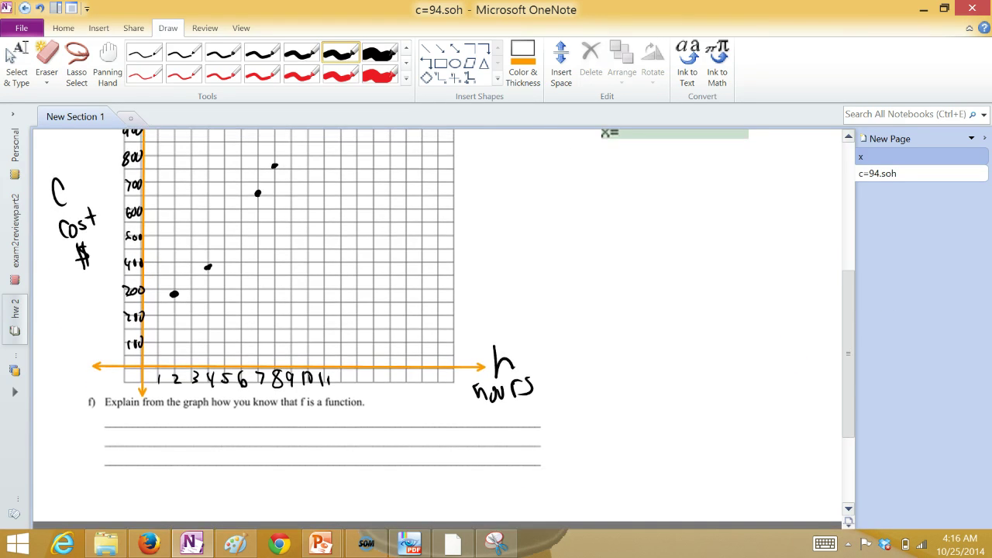
{"action": "scroll", "coordinate": [853, 277], "scroll_direction": "up", "scroll_amount": 1}
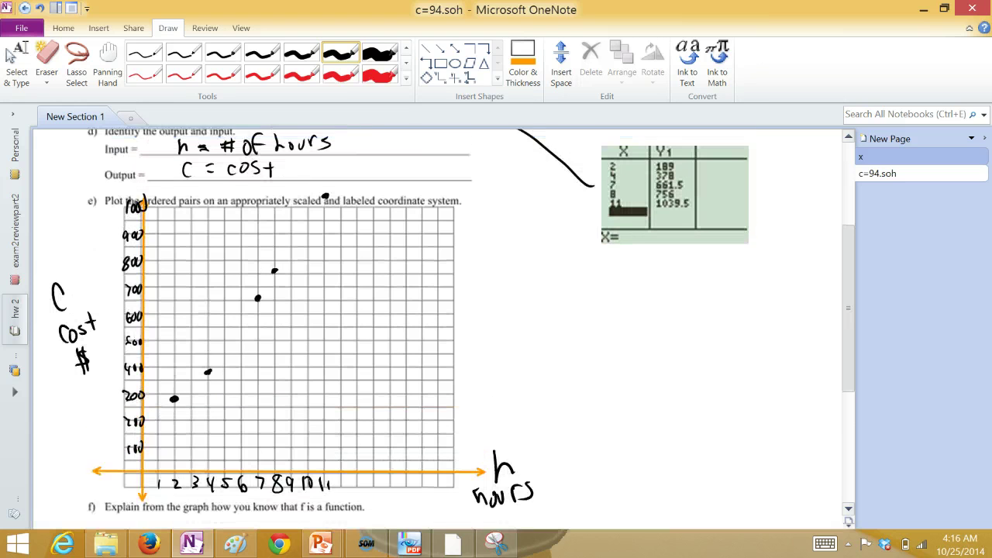
{"action": "scroll", "coordinate": [853, 277], "scroll_direction": "down", "scroll_amount": 2}
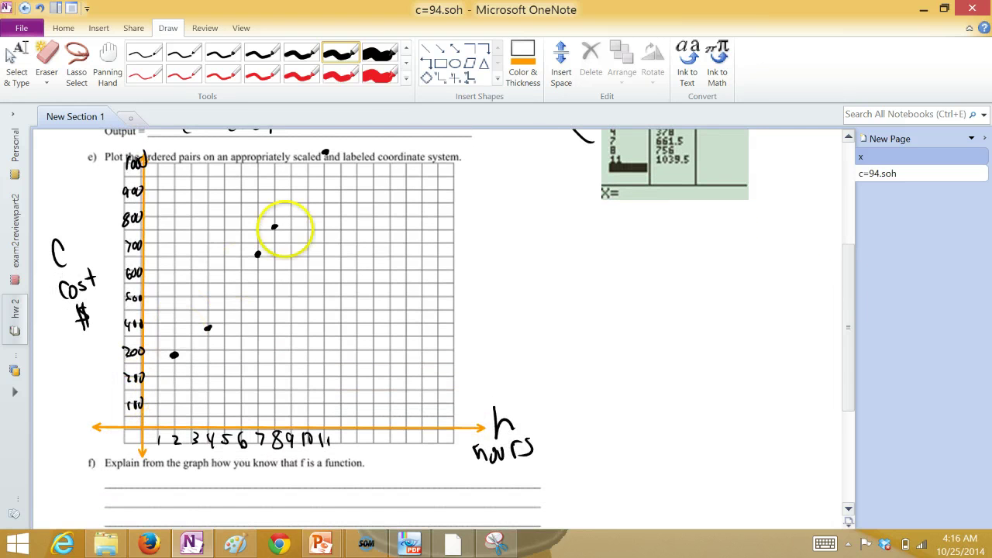
{"action": "scroll", "coordinate": [786, 271], "scroll_direction": "down", "scroll_amount": 3}
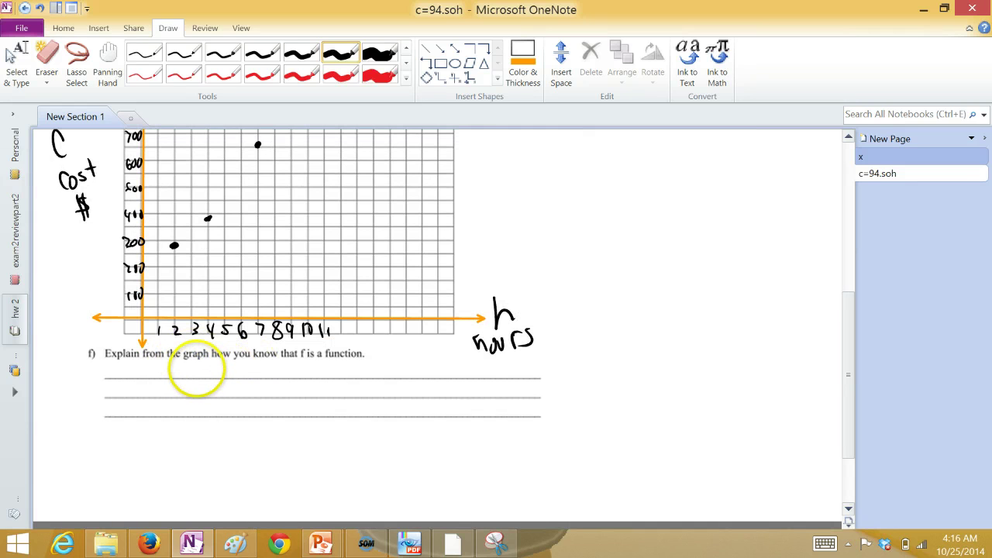
Begin the part f answer with 'It's a line' and 'For every hour h, only one cost'.
{"action": "mouse_move", "coordinate": [183, 363]}
{"action": "left_mouse_down"}
{"action": "mouse_move", "coordinate": [183, 378]}
{"action": "mouse_move", "coordinate": [190, 361]}
{"action": "left_mouse_up"}
{"action": "mouse_move", "coordinate": [174, 378]}
{"action": "left_mouse_down"}
{"action": "mouse_move", "coordinate": [209, 365]}
{"action": "mouse_move", "coordinate": [211, 375]}
{"action": "mouse_move", "coordinate": [297, 375]}
{"action": "left_mouse_up"}
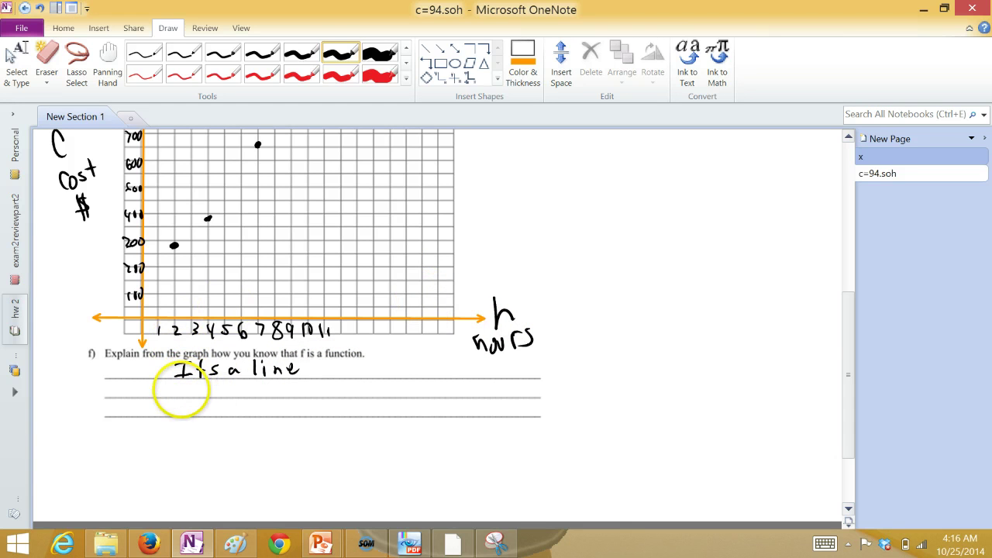
{"action": "mouse_move", "coordinate": [200, 363]}
{"action": "left_mouse_down"}
{"action": "mouse_move", "coordinate": [179, 392]}
{"action": "mouse_move", "coordinate": [199, 397]}
{"action": "mouse_move", "coordinate": [211, 386]}
{"action": "mouse_move", "coordinate": [236, 395]}
{"action": "left_mouse_up"}
{"action": "mouse_move", "coordinate": [241, 396]}
{"action": "left_mouse_down"}
{"action": "mouse_move", "coordinate": [249, 386]}
{"action": "mouse_move", "coordinate": [280, 411]}
{"action": "mouse_move", "coordinate": [309, 382]}
{"action": "mouse_move", "coordinate": [465, 400]}
{"action": "left_mouse_up"}
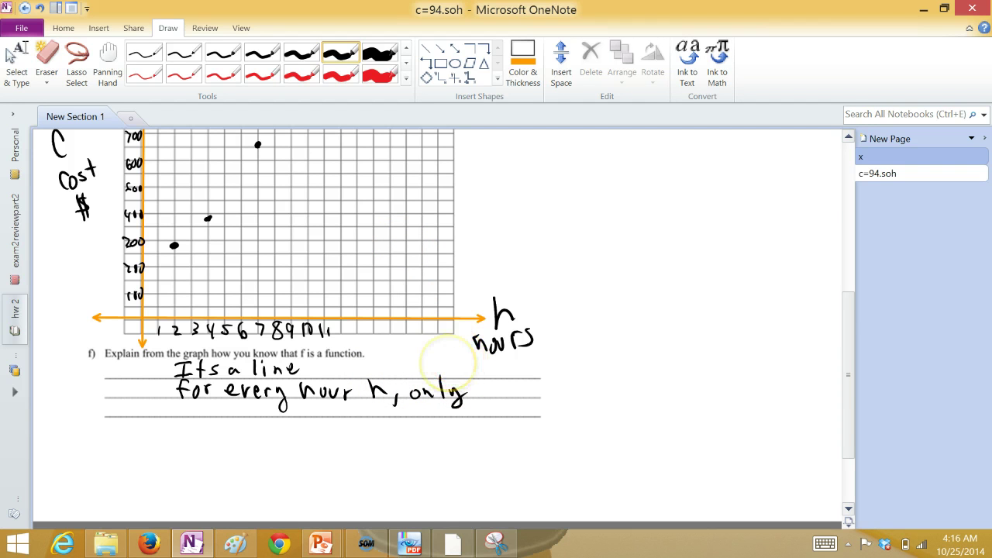
{"action": "mouse_move", "coordinate": [487, 377]}
{"action": "left_mouse_down"}
{"action": "mouse_move", "coordinate": [481, 392]}
{"action": "mouse_move", "coordinate": [545, 381]}
{"action": "mouse_move", "coordinate": [564, 392]}
{"action": "mouse_move", "coordinate": [567, 378]}
{"action": "mouse_move", "coordinate": [574, 394]}
{"action": "left_mouse_up"}
{"action": "left_click_drag", "start_coordinate": [568, 380], "coordinate": [581, 377]}
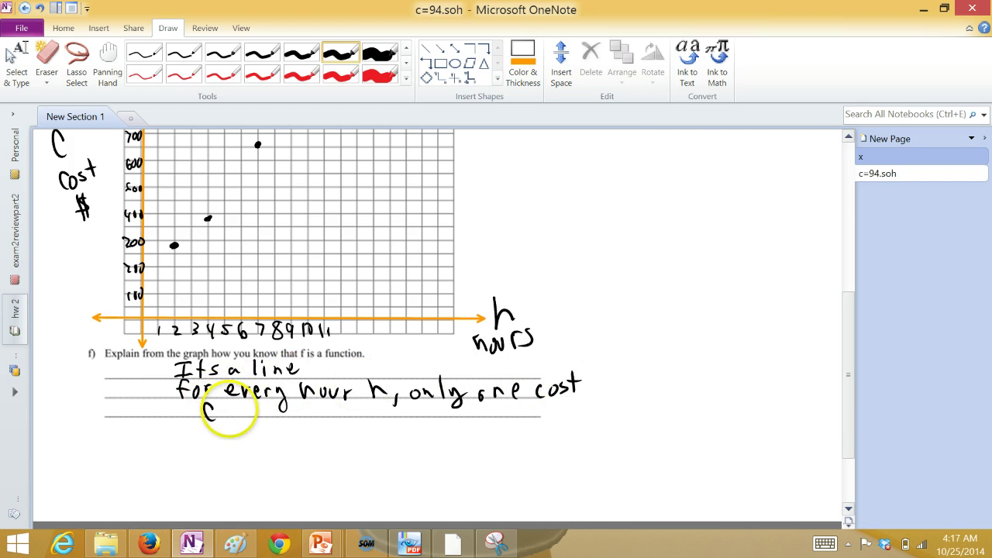
Add 'C will come out' and finish the first line with 'passes the vertical line test'.
{"action": "left_click_drag", "start_coordinate": [238, 409], "coordinate": [257, 411]}
{"action": "left_click_drag", "start_coordinate": [264, 408], "coordinate": [276, 419]}
{"action": "mouse_move", "coordinate": [285, 399]}
{"action": "left_mouse_down"}
{"action": "mouse_move", "coordinate": [284, 418]}
{"action": "mouse_move", "coordinate": [307, 418]}
{"action": "left_mouse_up"}
{"action": "left_click_drag", "start_coordinate": [319, 410], "coordinate": [402, 417]}
{"action": "left_click_drag", "start_coordinate": [393, 407], "coordinate": [413, 402]}
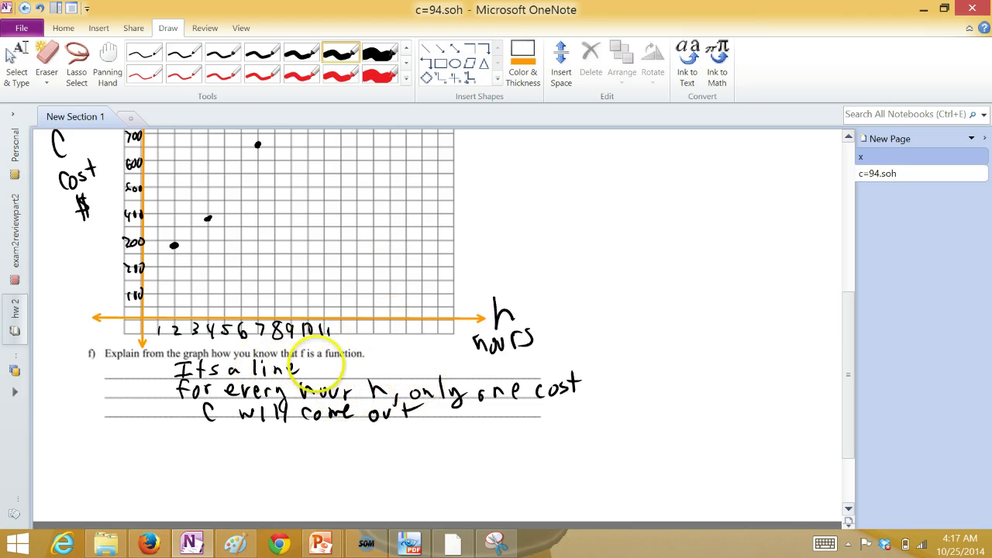
{"action": "left_click_drag", "start_coordinate": [313, 370], "coordinate": [310, 379]}
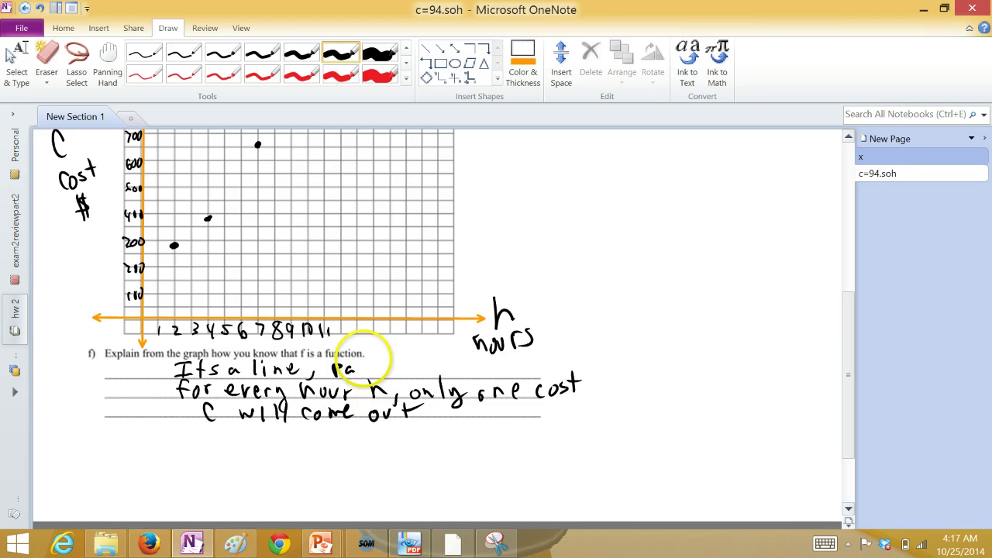
{"action": "left_click_drag", "start_coordinate": [375, 369], "coordinate": [420, 380]}
{"action": "left_click_drag", "start_coordinate": [433, 370], "coordinate": [452, 380]}
{"action": "left_click_drag", "start_coordinate": [445, 371], "coordinate": [465, 379]}
{"action": "mouse_move", "coordinate": [476, 368]}
{"action": "left_mouse_down"}
{"action": "mouse_move", "coordinate": [472, 381]}
{"action": "mouse_move", "coordinate": [510, 381]}
{"action": "mouse_move", "coordinate": [601, 352]}
{"action": "left_mouse_up"}
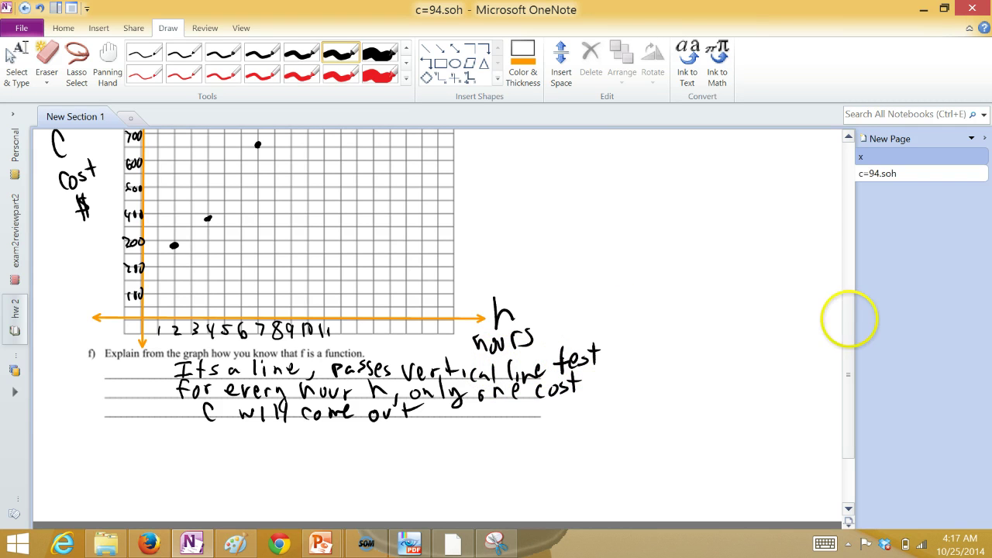
{"action": "left_click_drag", "start_coordinate": [850, 318], "coordinate": [849, 251]}
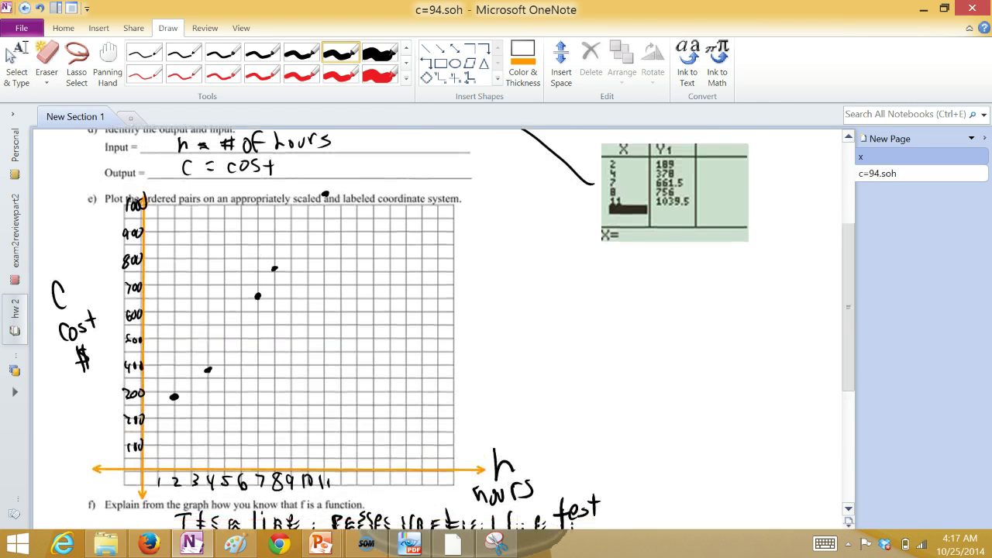
{"action": "scroll", "coordinate": [454, 330], "scroll_direction": "down", "scroll_amount": 5}
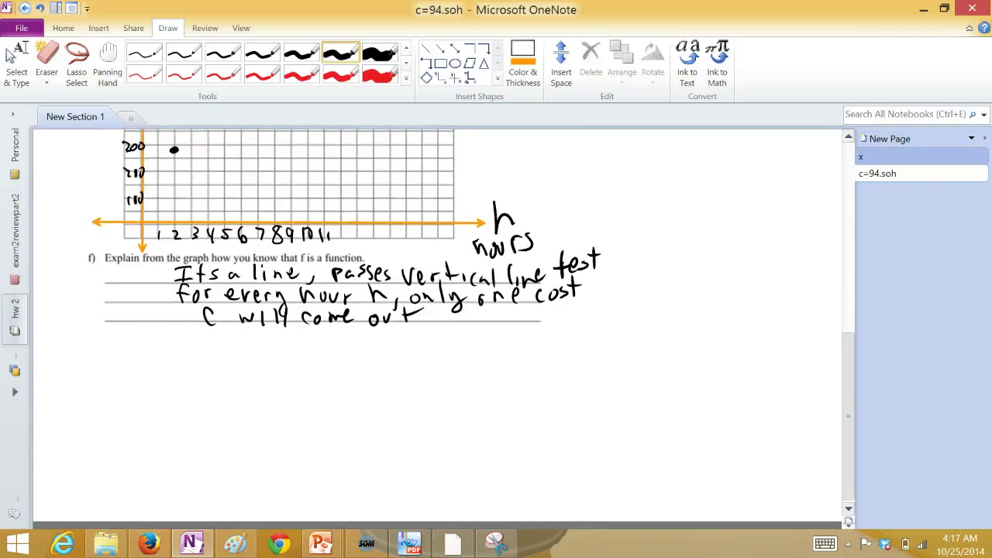
{"action": "scroll", "coordinate": [442, 326], "scroll_direction": "up", "scroll_amount": 10}
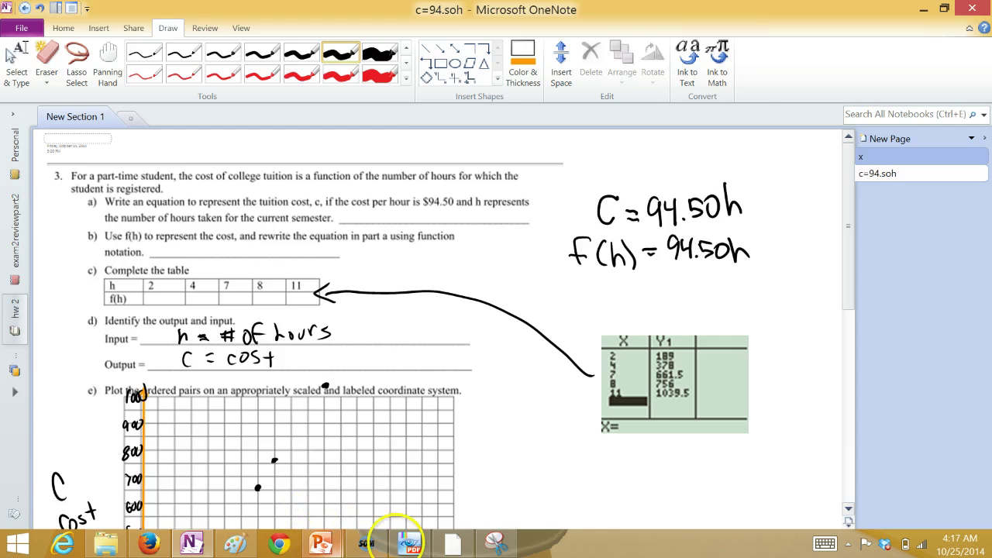
Clip problem 4 (y = -2x - 1) from page 3 of the homework PDF with Snipping Tool.
{"action": "left_click", "coordinate": [397, 536]}
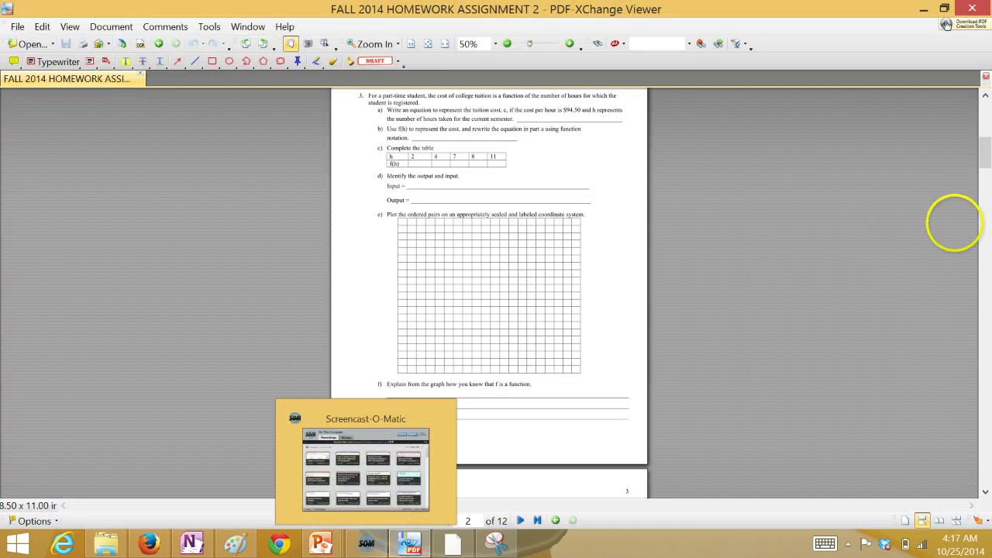
{"action": "left_click", "coordinate": [985, 297]}
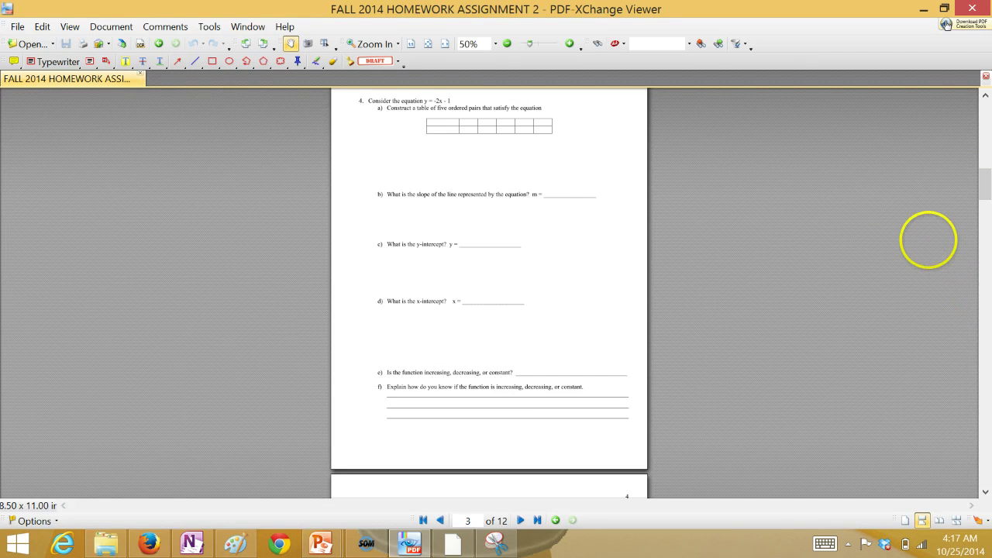
{"action": "left_click", "coordinate": [497, 542]}
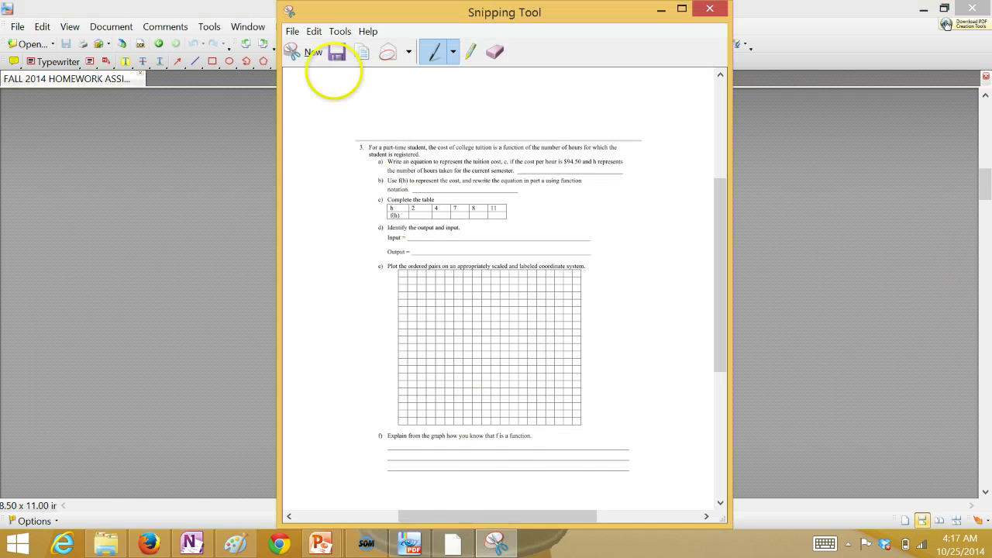
{"action": "left_click", "coordinate": [314, 58]}
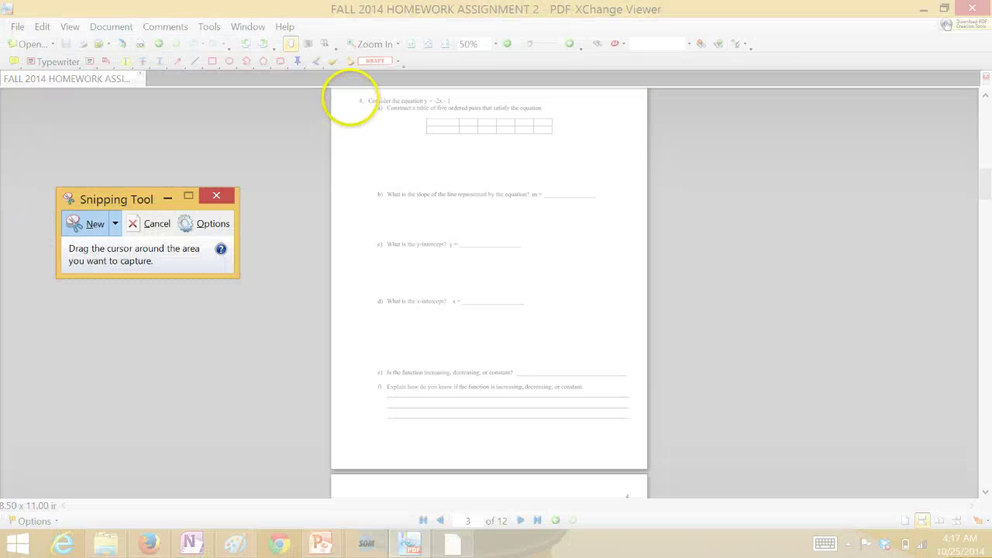
{"action": "left_click_drag", "start_coordinate": [348, 89], "coordinate": [532, 186]}
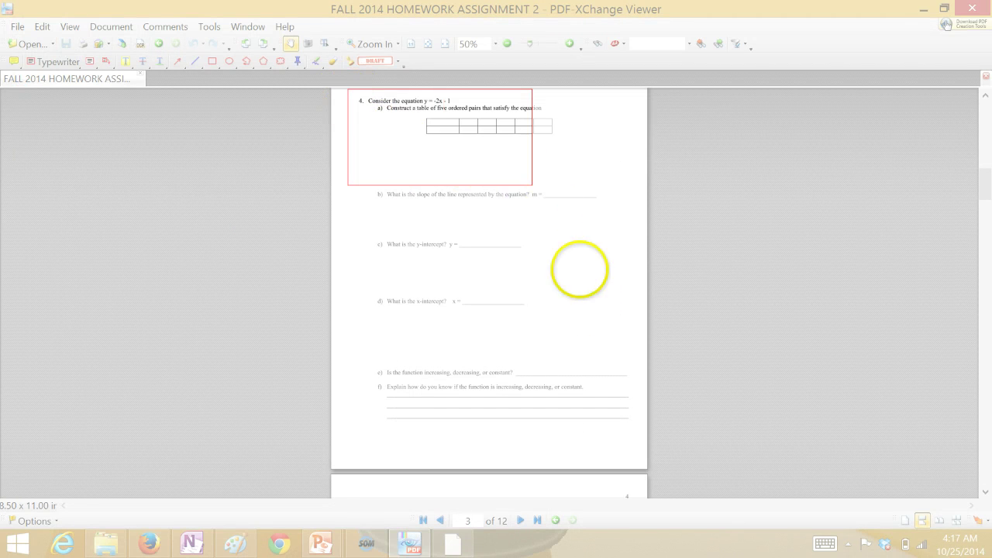
{"action": "left_click_drag", "start_coordinate": [606, 383], "coordinate": [634, 432]}
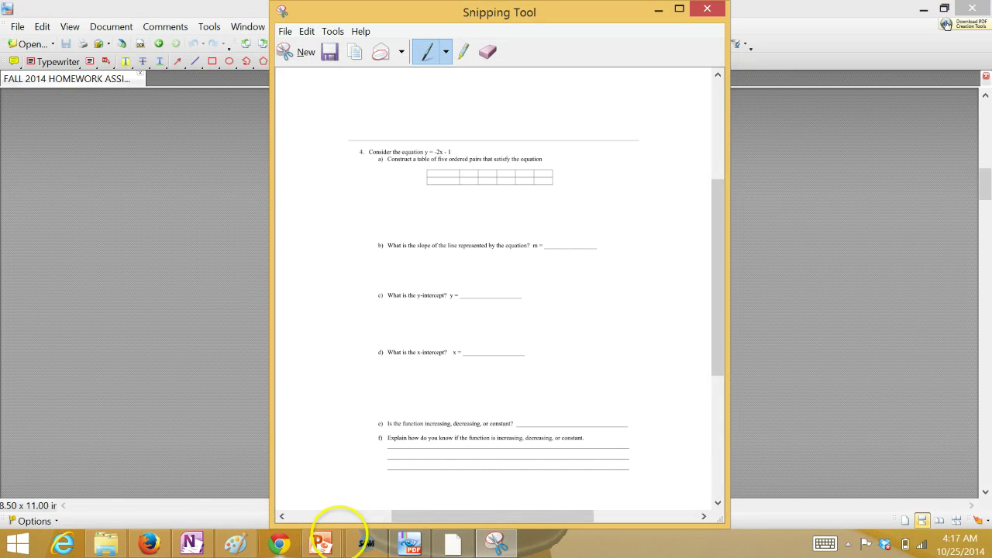
Paste the problem 4 worksheet image onto a new blank OneNote page.
{"action": "left_click", "coordinate": [202, 538]}
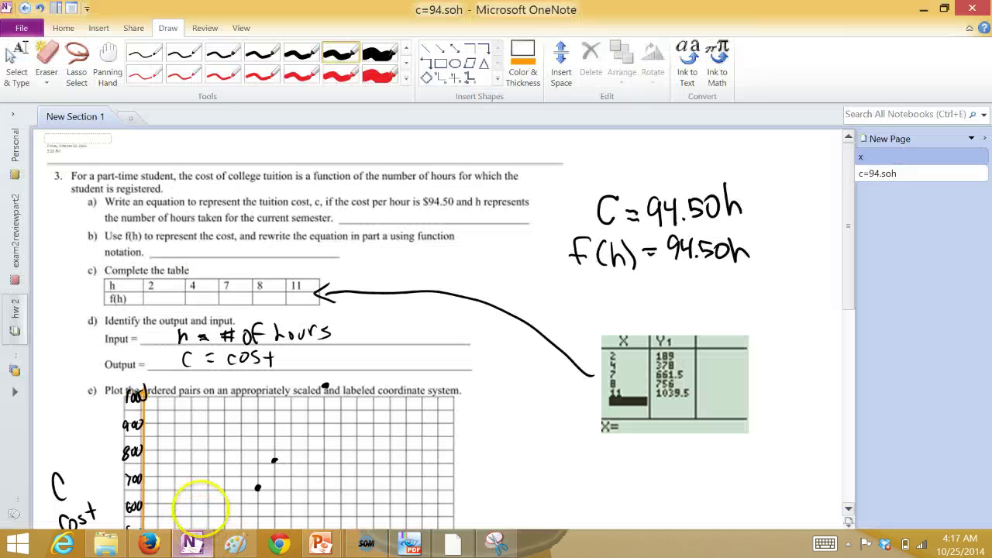
{"action": "left_click", "coordinate": [878, 139]}
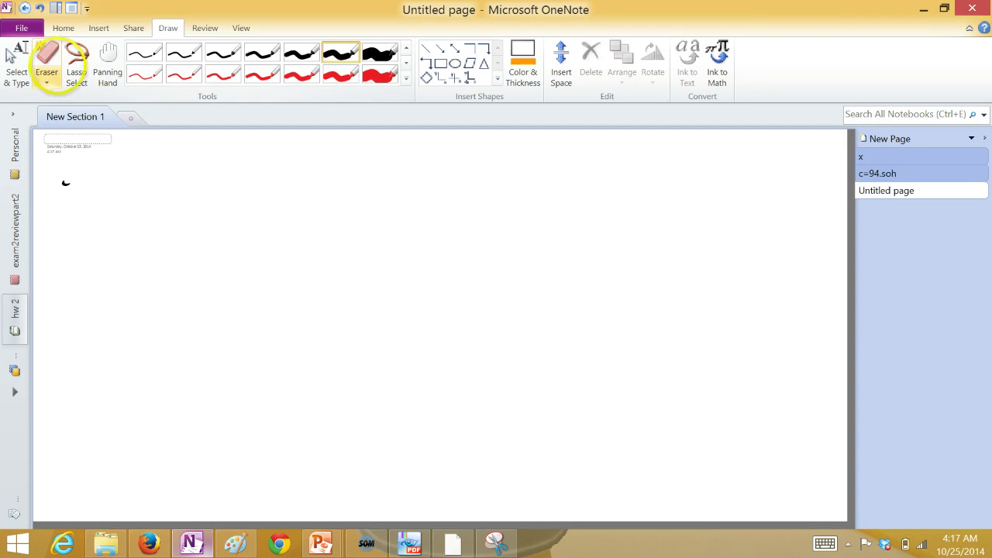
{"action": "key", "text": "ctrl+v"}
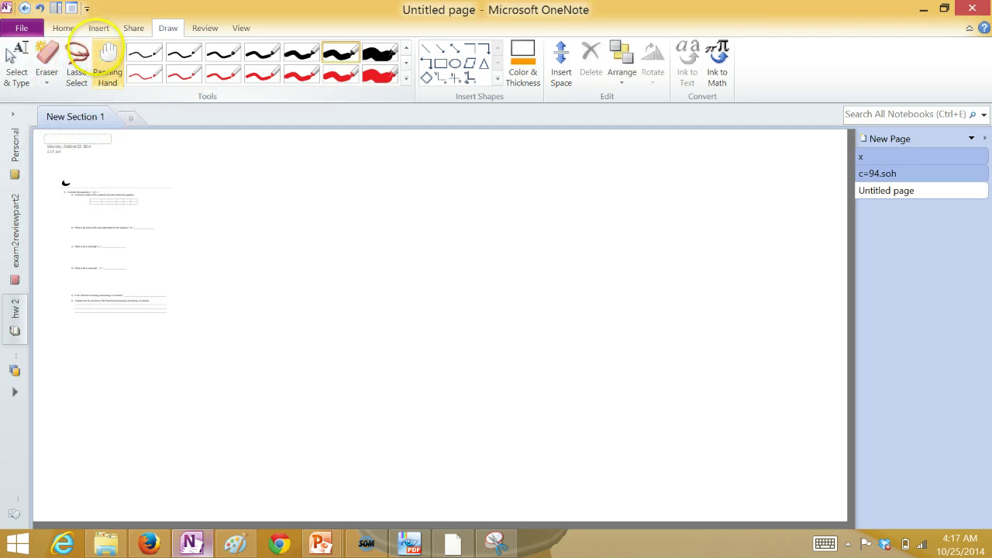
Enlarge the worksheet image to readable size, deselect it, and pick the thick black pen.
{"action": "left_click", "coordinate": [17, 62]}
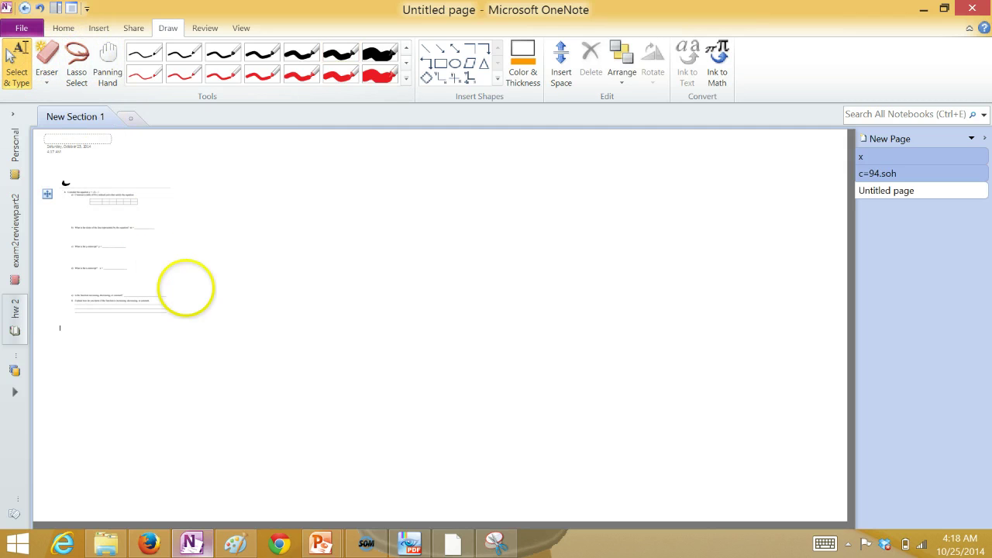
{"action": "left_click", "coordinate": [172, 319]}
{"action": "left_click_drag", "start_coordinate": [174, 322], "coordinate": [406, 517]}
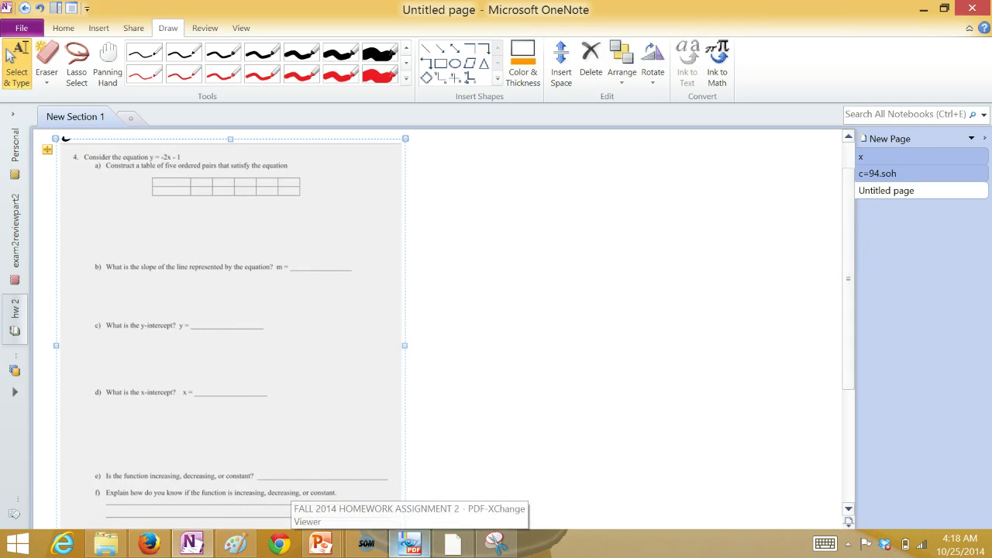
{"action": "scroll", "coordinate": [789, 160], "scroll_direction": "up", "scroll_amount": 1}
{"action": "scroll", "coordinate": [844, 194], "scroll_direction": "down", "scroll_amount": 3}
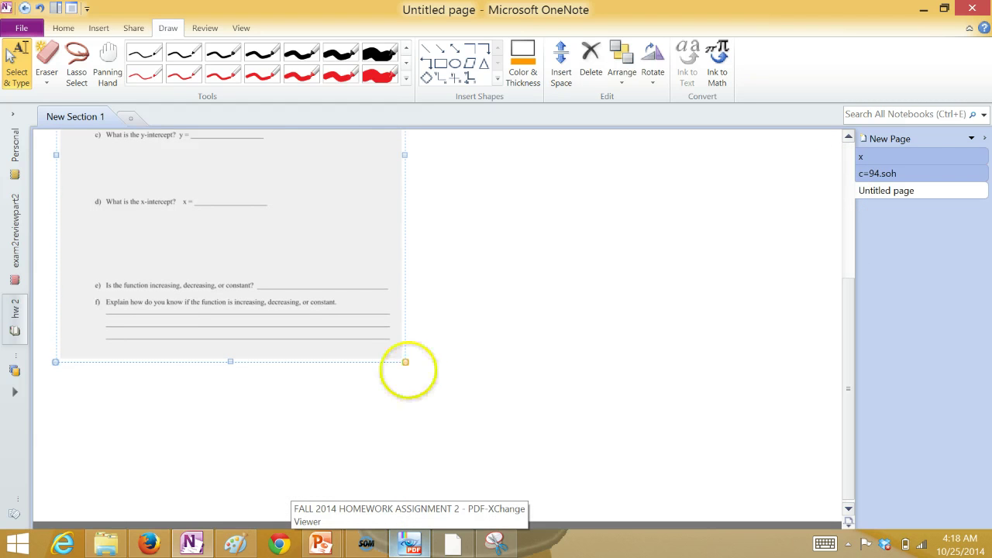
{"action": "left_click_drag", "start_coordinate": [405, 362], "coordinate": [603, 535]}
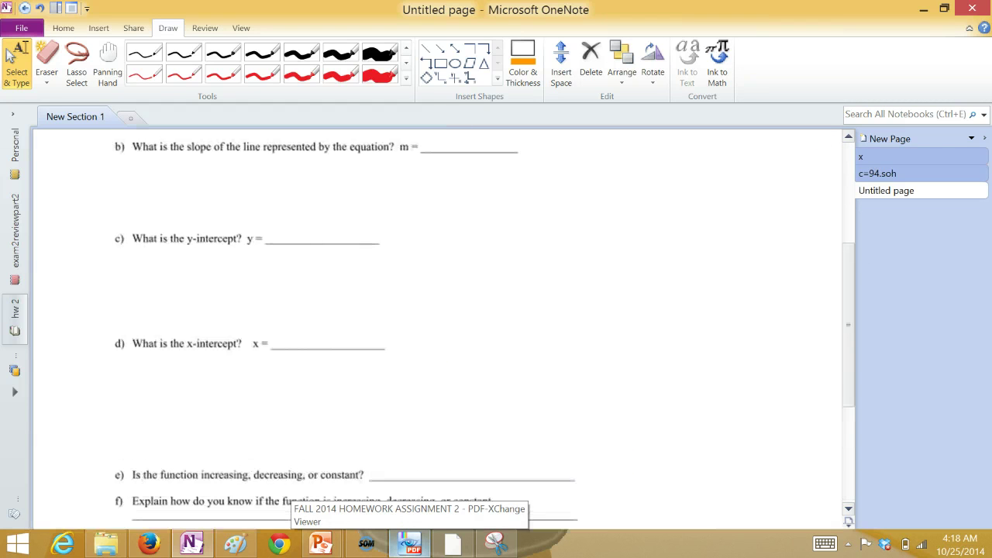
{"action": "left_click", "coordinate": [820, 298]}
{"action": "scroll", "coordinate": [841, 303], "scroll_direction": "up", "scroll_amount": 3}
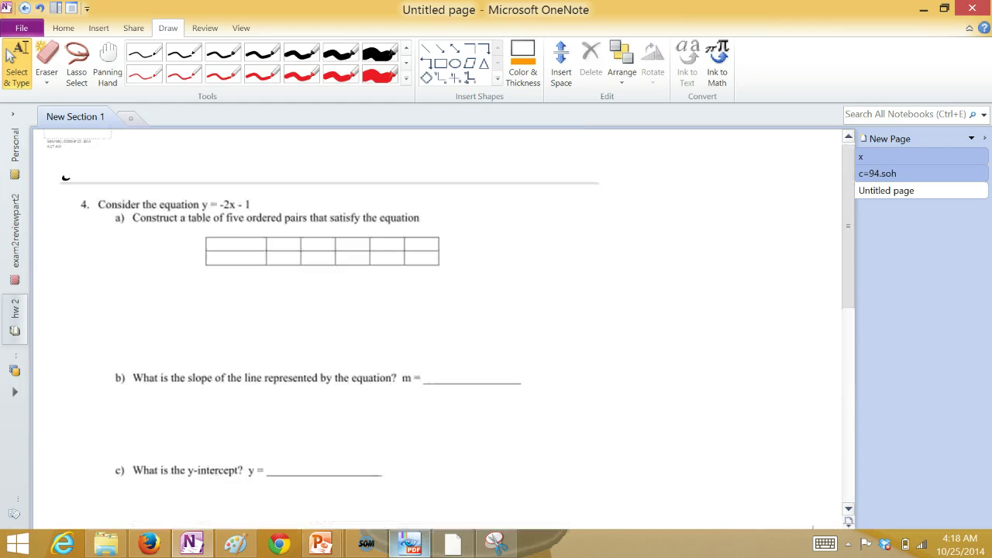
{"action": "left_click", "coordinate": [337, 52]}
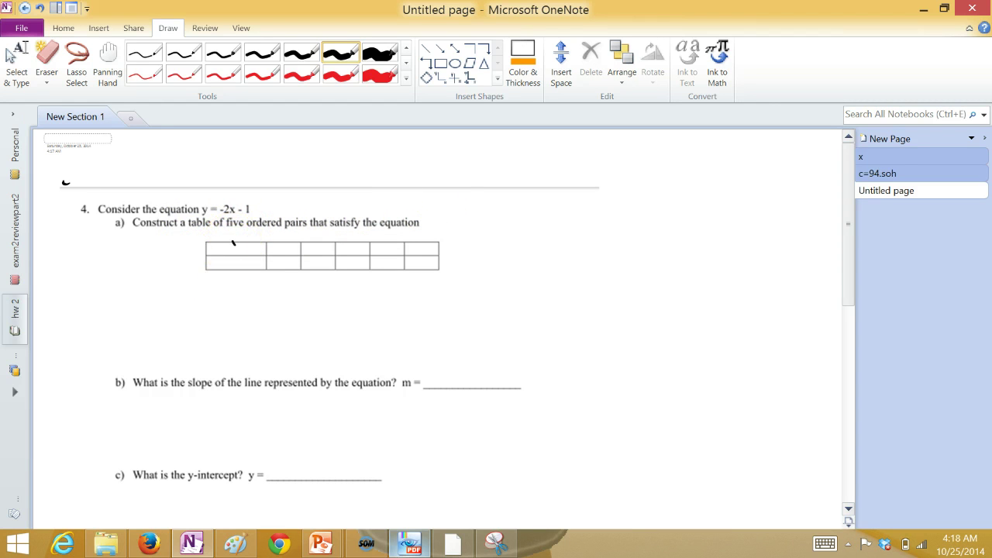
Label the table rows x and y and write y = -2x - 1 beside the table.
{"action": "left_click_drag", "start_coordinate": [231, 242], "coordinate": [245, 253]}
{"action": "mouse_move", "coordinate": [245, 242]}
{"action": "left_mouse_down"}
{"action": "mouse_move", "coordinate": [233, 254]}
{"action": "mouse_move", "coordinate": [250, 293]}
{"action": "left_mouse_up"}
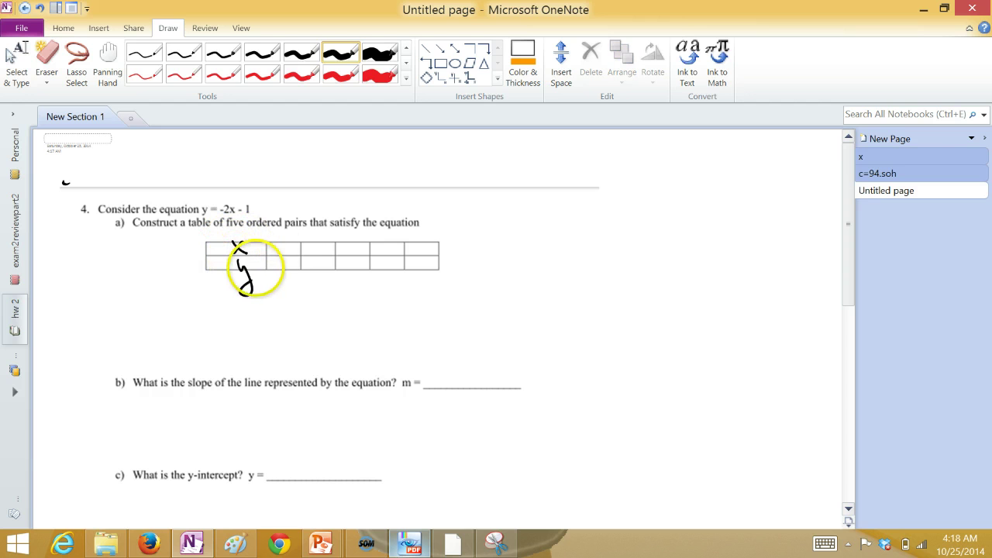
{"action": "left_click_drag", "start_coordinate": [564, 211], "coordinate": [578, 218]}
{"action": "left_click_drag", "start_coordinate": [591, 201], "coordinate": [602, 203]}
{"action": "left_click_drag", "start_coordinate": [609, 192], "coordinate": [607, 227]}
{"action": "mouse_move", "coordinate": [659, 208]}
{"action": "left_mouse_down"}
{"action": "mouse_move", "coordinate": [695, 203]}
{"action": "mouse_move", "coordinate": [705, 223]}
{"action": "left_mouse_up"}
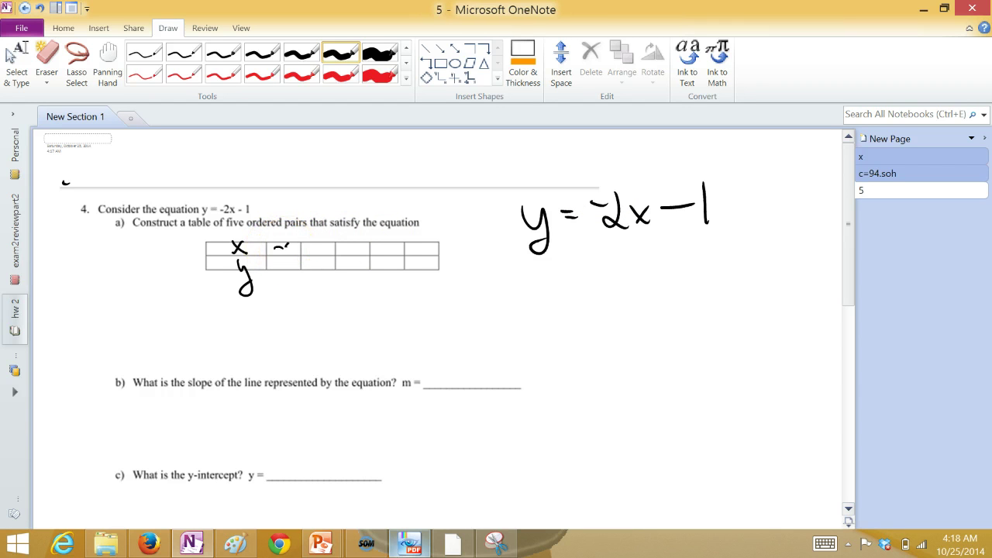
Fill the x row with -3, -1, 0, 1 and 3.
{"action": "left_click_drag", "start_coordinate": [288, 244], "coordinate": [291, 253]}
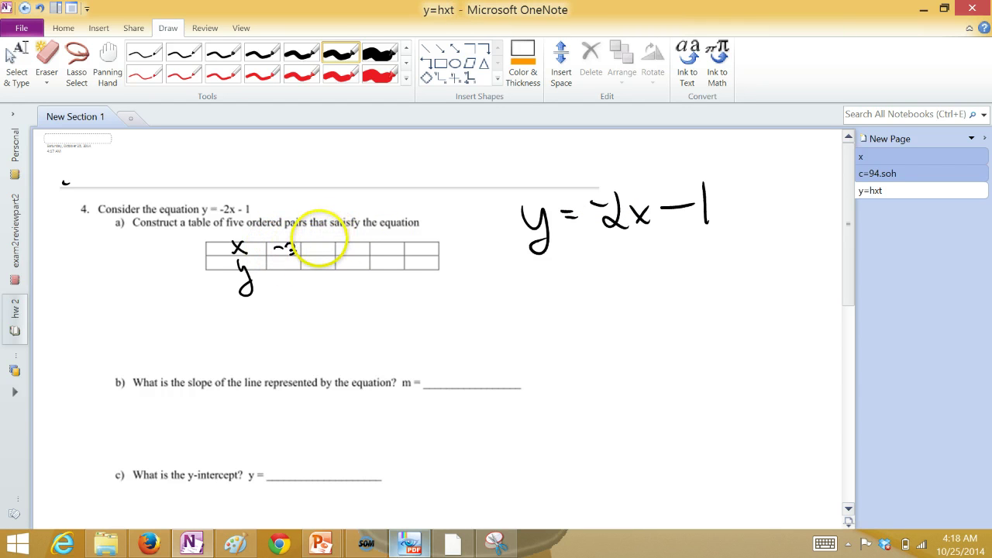
{"action": "left_click_drag", "start_coordinate": [326, 239], "coordinate": [326, 254]}
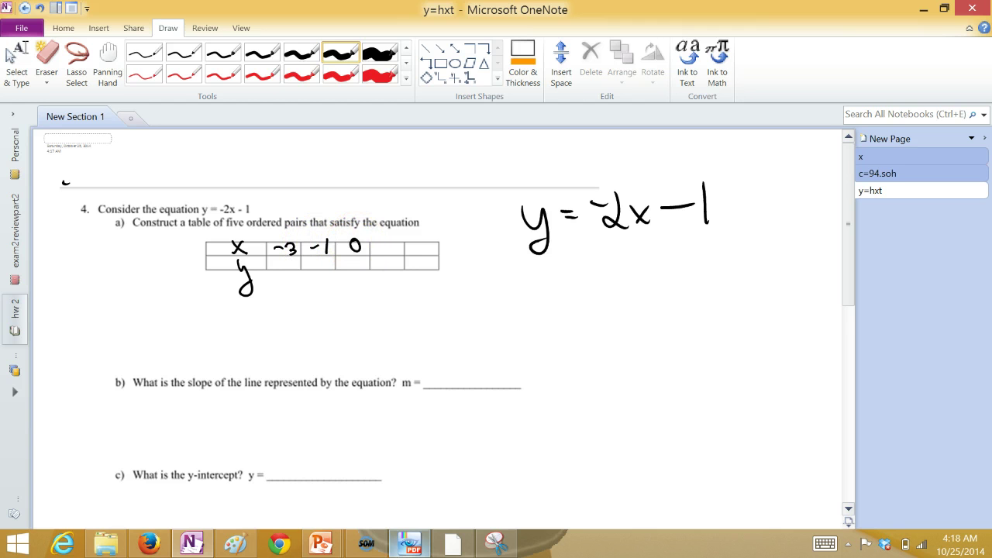
{"action": "left_click_drag", "start_coordinate": [388, 241], "coordinate": [388, 250]}
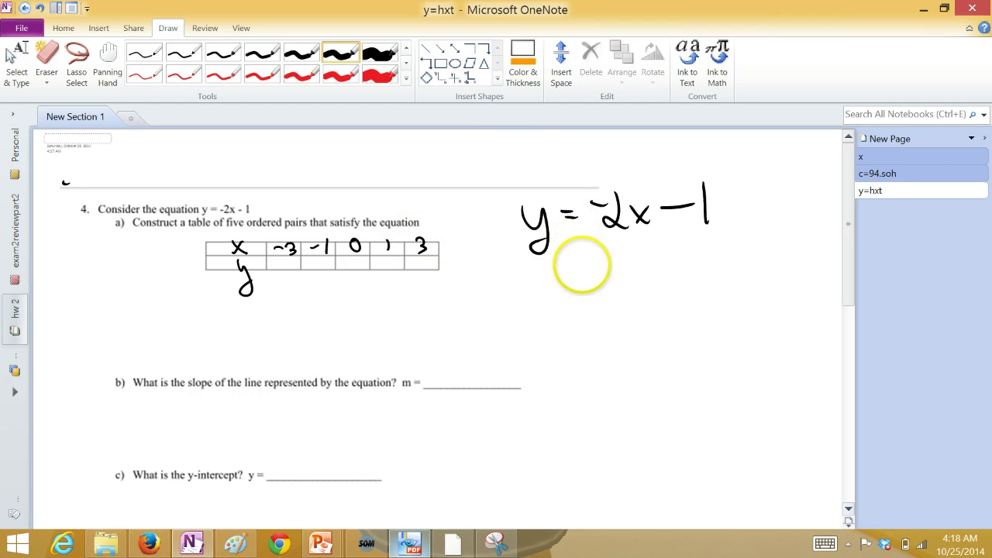
Work -2(-3) - 1 and -2(-1) - 1, entering y values 1 and -1 in the table.
{"action": "mouse_move", "coordinate": [638, 239]}
{"action": "left_mouse_down"}
{"action": "mouse_move", "coordinate": [633, 262]}
{"action": "mouse_move", "coordinate": [610, 277]}
{"action": "mouse_move", "coordinate": [671, 285]}
{"action": "left_mouse_up"}
{"action": "left_click_drag", "start_coordinate": [688, 270], "coordinate": [720, 282]}
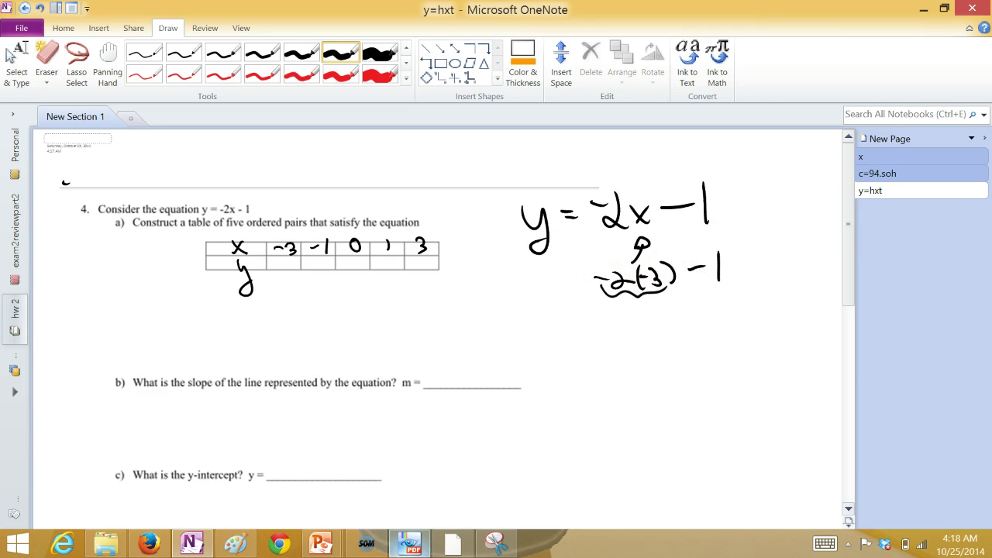
{"action": "mouse_move", "coordinate": [653, 301]}
{"action": "left_mouse_down"}
{"action": "mouse_move", "coordinate": [646, 312]}
{"action": "mouse_move", "coordinate": [679, 300]}
{"action": "left_mouse_up"}
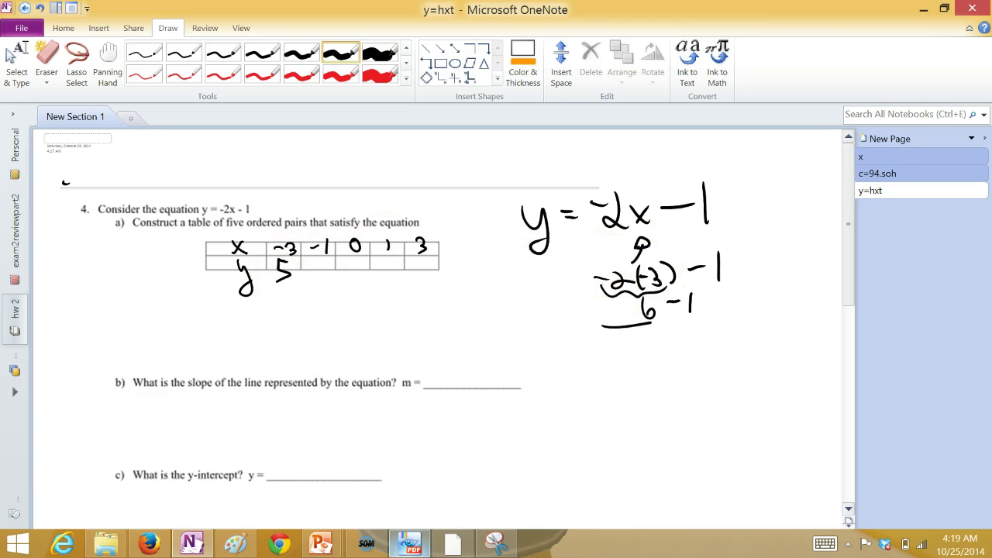
{"action": "mouse_move", "coordinate": [601, 327]}
{"action": "left_mouse_down"}
{"action": "mouse_move", "coordinate": [725, 319]}
{"action": "mouse_move", "coordinate": [630, 336]}
{"action": "mouse_move", "coordinate": [653, 347]}
{"action": "left_mouse_up"}
{"action": "mouse_move", "coordinate": [659, 330]}
{"action": "left_mouse_down"}
{"action": "mouse_move", "coordinate": [655, 349]}
{"action": "mouse_move", "coordinate": [673, 338]}
{"action": "left_mouse_up"}
{"action": "mouse_move", "coordinate": [678, 328]}
{"action": "left_mouse_down"}
{"action": "mouse_move", "coordinate": [682, 348]}
{"action": "mouse_move", "coordinate": [728, 333]}
{"action": "mouse_move", "coordinate": [745, 341]}
{"action": "left_mouse_up"}
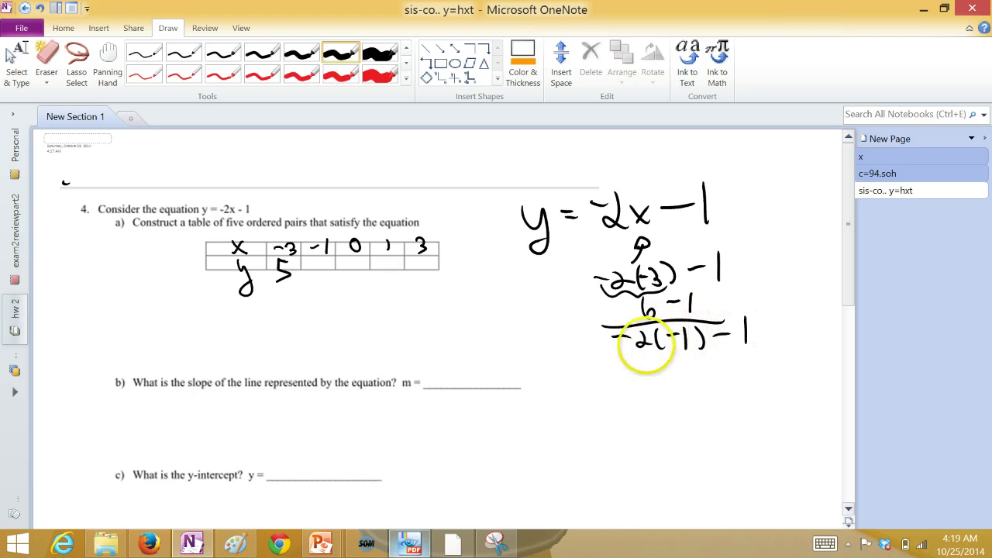
{"action": "mouse_move", "coordinate": [617, 347]}
{"action": "left_mouse_down"}
{"action": "mouse_move", "coordinate": [702, 342]}
{"action": "mouse_move", "coordinate": [691, 373]}
{"action": "mouse_move", "coordinate": [724, 359]}
{"action": "left_mouse_up"}
{"action": "left_click_drag", "start_coordinate": [731, 352], "coordinate": [732, 368]}
{"action": "left_click_drag", "start_coordinate": [318, 264], "coordinate": [317, 281]}
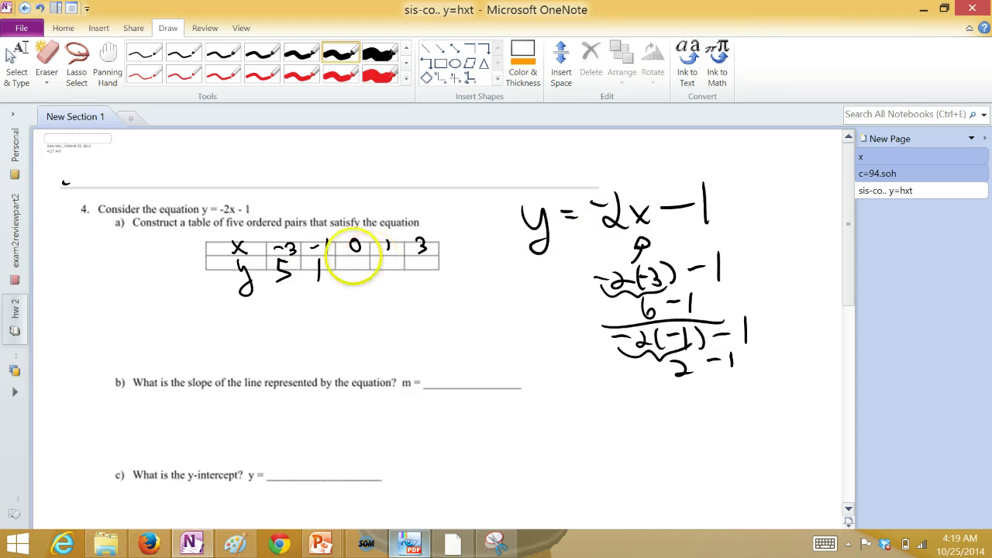
{"action": "left_click_drag", "start_coordinate": [359, 262], "coordinate": [358, 282]}
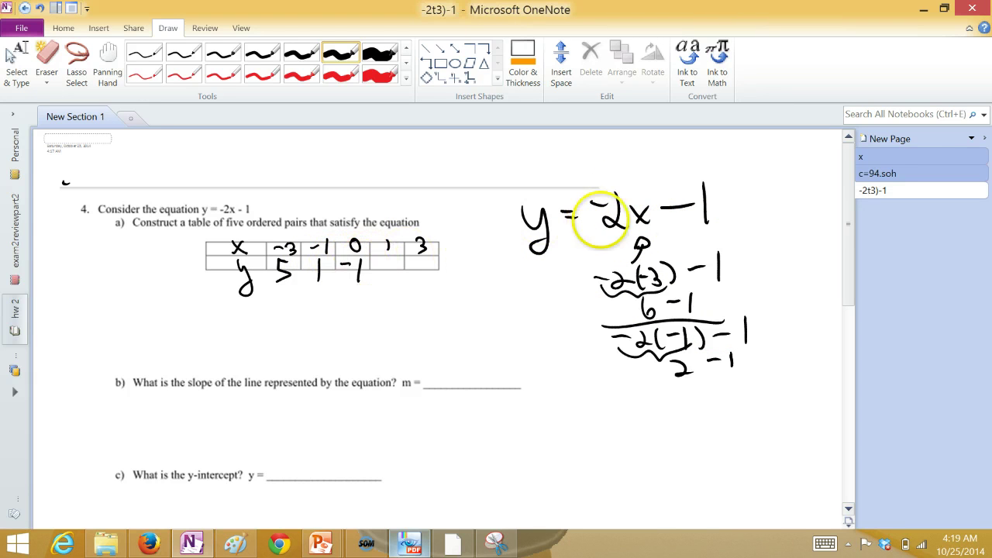
Work -2(1) - 1 and -2(3) - 1, entering y values -3 and -7 in the table.
{"action": "left_click", "coordinate": [626, 382]}
{"action": "mouse_move", "coordinate": [749, 379]}
{"action": "left_mouse_down"}
{"action": "mouse_move", "coordinate": [624, 383]}
{"action": "mouse_move", "coordinate": [696, 414]}
{"action": "left_mouse_up"}
{"action": "mouse_move", "coordinate": [719, 397]}
{"action": "left_mouse_down"}
{"action": "mouse_move", "coordinate": [749, 410]}
{"action": "mouse_move", "coordinate": [710, 435]}
{"action": "mouse_move", "coordinate": [732, 423]}
{"action": "left_mouse_up"}
{"action": "left_click_drag", "start_coordinate": [741, 413], "coordinate": [741, 431]}
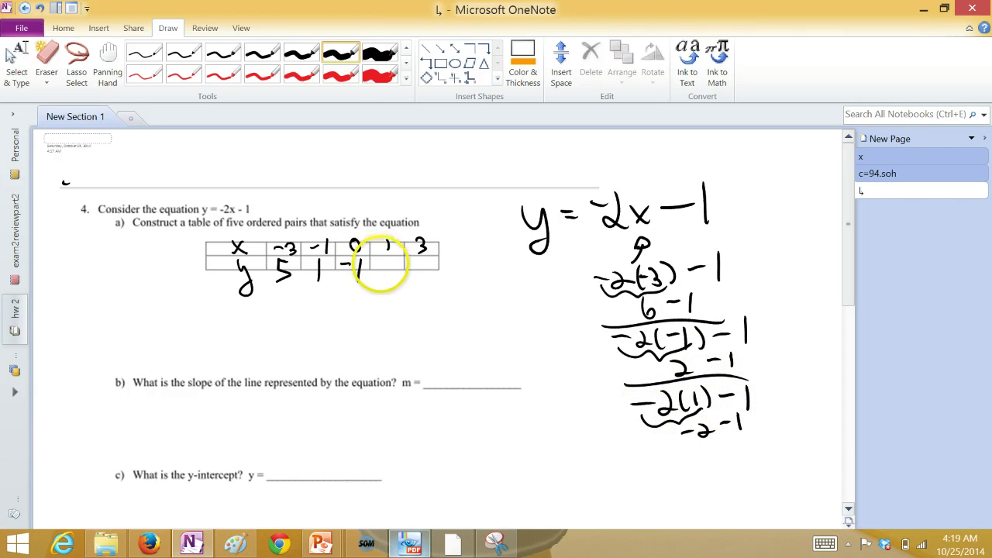
{"action": "left_click_drag", "start_coordinate": [375, 264], "coordinate": [389, 284]}
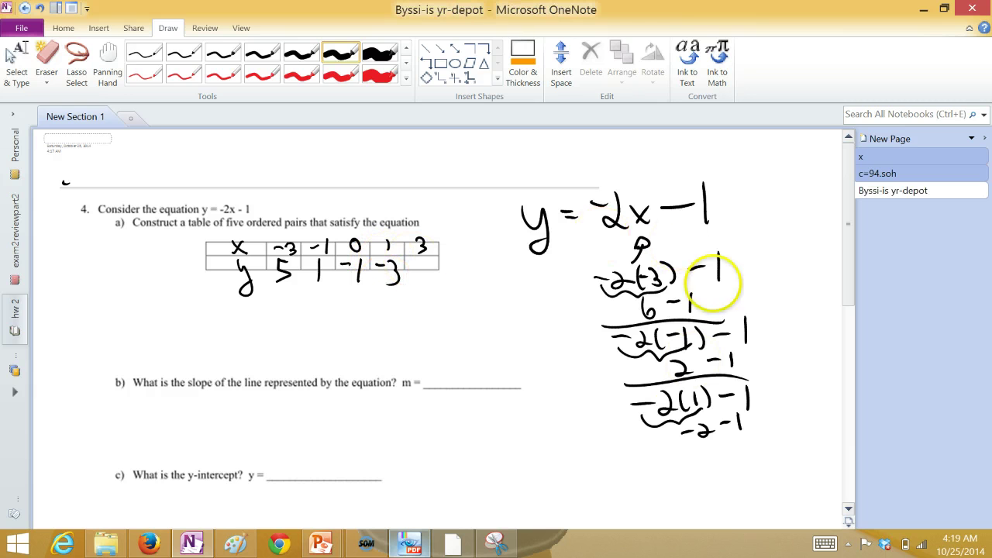
{"action": "mouse_move", "coordinate": [640, 448]}
{"action": "left_mouse_down"}
{"action": "mouse_move", "coordinate": [746, 436]}
{"action": "mouse_move", "coordinate": [646, 465]}
{"action": "mouse_move", "coordinate": [682, 473]}
{"action": "left_mouse_up"}
{"action": "mouse_move", "coordinate": [692, 453]}
{"action": "left_mouse_down"}
{"action": "mouse_move", "coordinate": [695, 467]}
{"action": "mouse_move", "coordinate": [710, 466]}
{"action": "mouse_move", "coordinate": [707, 498]}
{"action": "left_mouse_up"}
{"action": "mouse_move", "coordinate": [724, 485]}
{"action": "left_mouse_down"}
{"action": "mouse_move", "coordinate": [738, 484]}
{"action": "mouse_move", "coordinate": [743, 501]}
{"action": "left_mouse_up"}
{"action": "left_click_drag", "start_coordinate": [415, 264], "coordinate": [428, 264]}
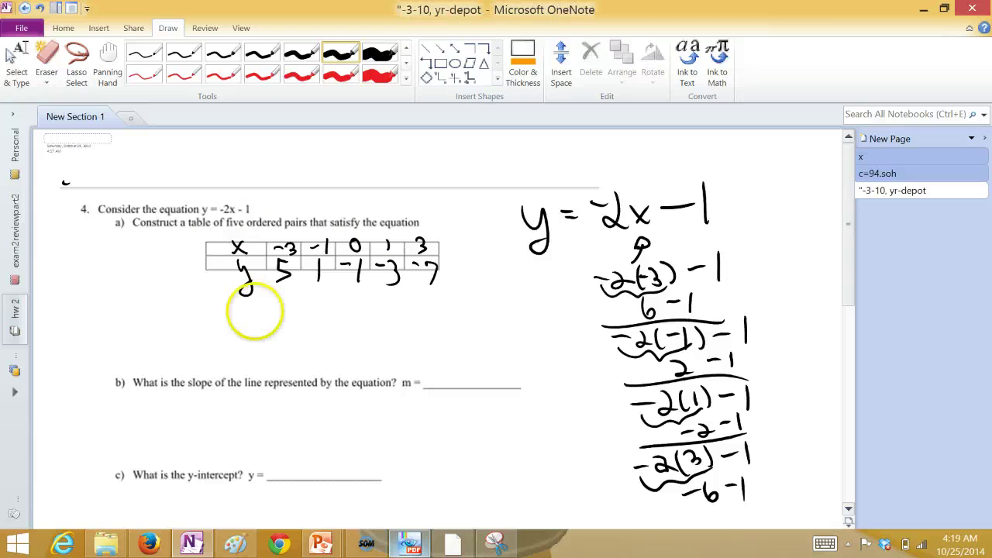
Write pairs (-3,5), (-1,1), (0,-1), (1,-3), (3,-7) under the table and begin y = mx+.
{"action": "mouse_move", "coordinate": [245, 309]}
{"action": "left_mouse_down"}
{"action": "mouse_move", "coordinate": [275, 326]}
{"action": "mouse_move", "coordinate": [289, 296]}
{"action": "left_mouse_up"}
{"action": "mouse_move", "coordinate": [292, 296]}
{"action": "left_mouse_down"}
{"action": "mouse_move", "coordinate": [293, 320]}
{"action": "mouse_move", "coordinate": [333, 303]}
{"action": "left_mouse_up"}
{"action": "left_click_drag", "start_coordinate": [336, 297], "coordinate": [338, 312]}
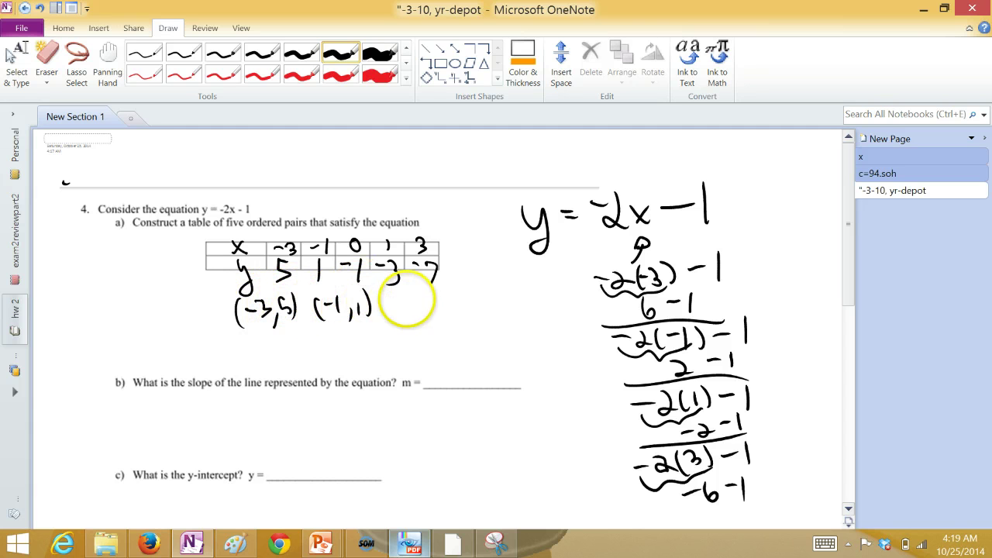
{"action": "left_click_drag", "start_coordinate": [452, 288], "coordinate": [454, 311]}
{"action": "left_click_drag", "start_coordinate": [389, 293], "coordinate": [386, 313]}
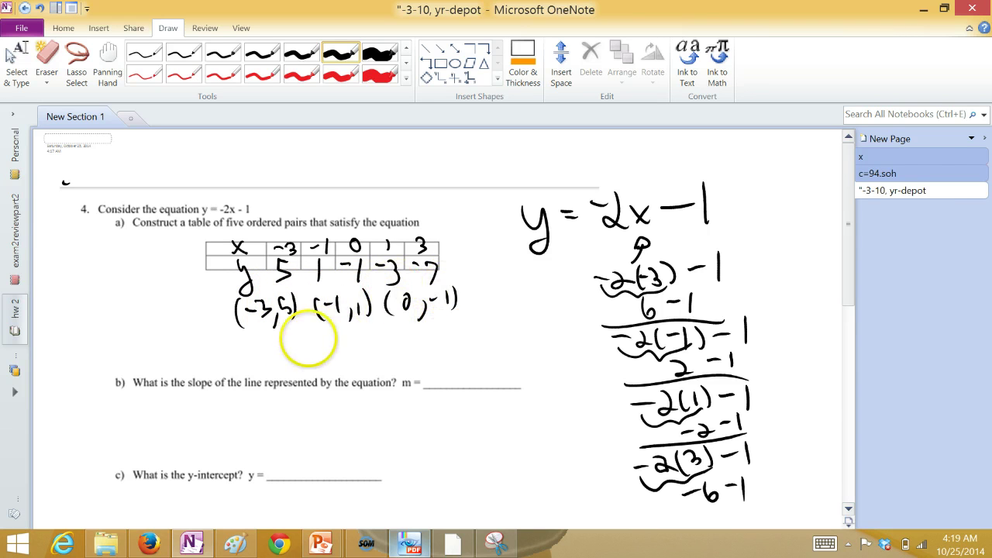
{"action": "mouse_move", "coordinate": [304, 328]}
{"action": "left_mouse_down"}
{"action": "mouse_move", "coordinate": [301, 355]}
{"action": "mouse_move", "coordinate": [331, 358]}
{"action": "left_mouse_up"}
{"action": "left_click_drag", "start_coordinate": [338, 341], "coordinate": [352, 345]}
{"action": "mouse_move", "coordinate": [362, 326]}
{"action": "left_mouse_down"}
{"action": "mouse_move", "coordinate": [368, 342]}
{"action": "mouse_move", "coordinate": [397, 350]}
{"action": "mouse_move", "coordinate": [455, 353]}
{"action": "left_mouse_up"}
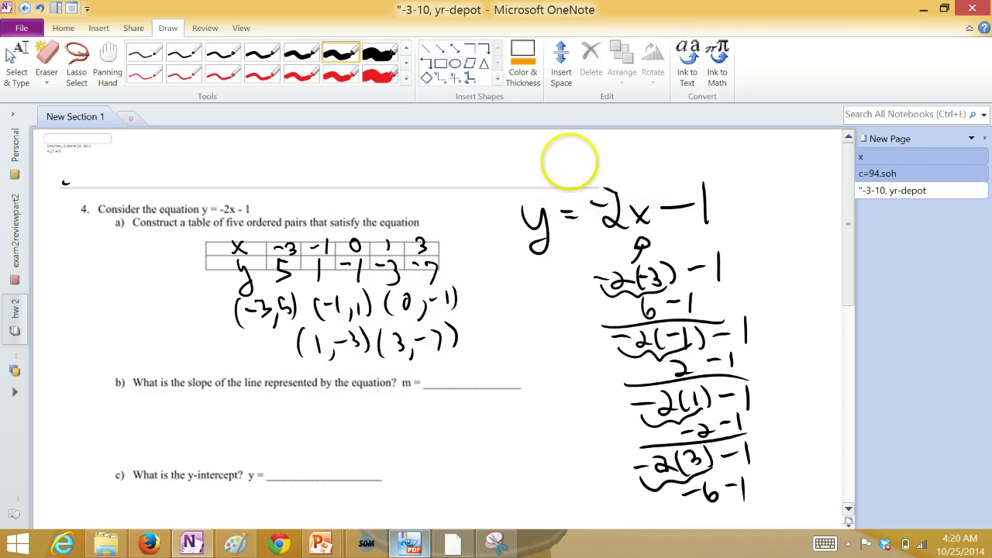
{"action": "left_click_drag", "start_coordinate": [342, 154], "coordinate": [355, 174]}
{"action": "mouse_move", "coordinate": [364, 152]}
{"action": "left_mouse_down"}
{"action": "mouse_move", "coordinate": [342, 186]}
{"action": "mouse_move", "coordinate": [390, 160]}
{"action": "left_mouse_up"}
Complete y = mx + b and draw an arrow from m to the slope question.
{"action": "left_click_drag", "start_coordinate": [376, 168], "coordinate": [464, 177]}
{"action": "mouse_move", "coordinate": [462, 155]}
{"action": "left_mouse_down"}
{"action": "mouse_move", "coordinate": [447, 180]}
{"action": "mouse_move", "coordinate": [487, 163]}
{"action": "left_mouse_up"}
{"action": "left_click_drag", "start_coordinate": [473, 151], "coordinate": [474, 177]}
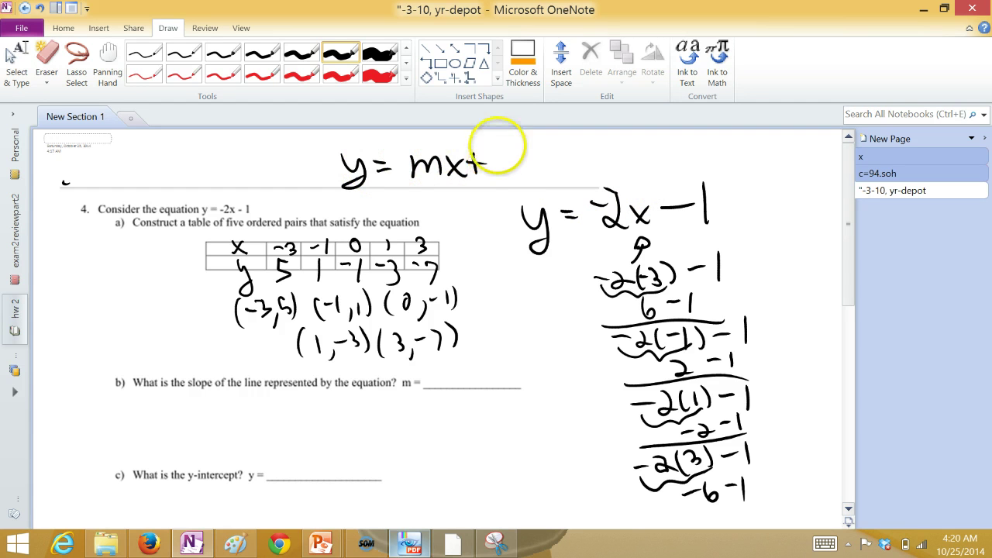
{"action": "left_click_drag", "start_coordinate": [502, 145], "coordinate": [521, 166]}
{"action": "left_click_drag", "start_coordinate": [436, 186], "coordinate": [487, 267]}
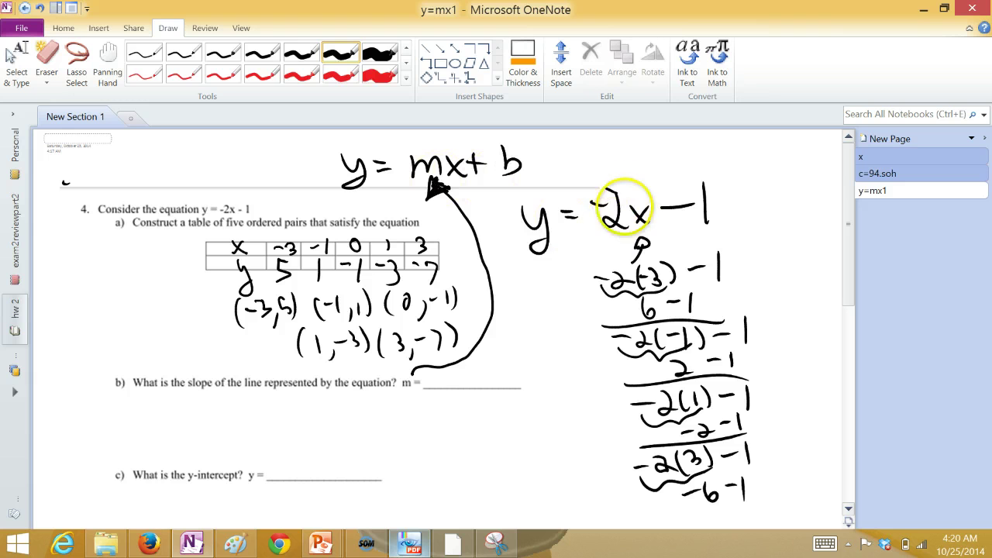
Answer the slope as m = -2 with rise/run beneath, then scroll down to questions c–e.
{"action": "left_click_drag", "start_coordinate": [463, 374], "coordinate": [510, 385]}
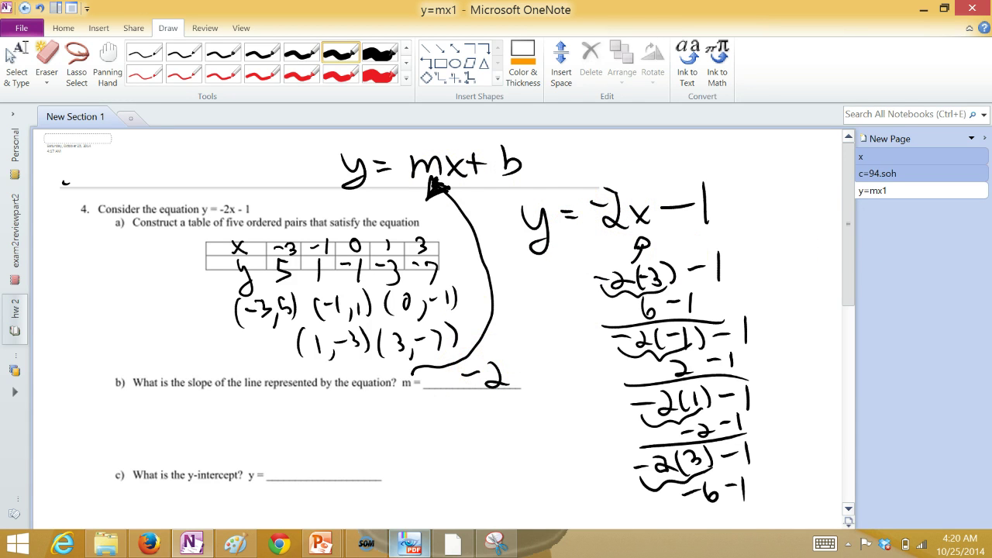
{"action": "scroll", "coordinate": [449, 318], "scroll_direction": "down", "scroll_amount": 1}
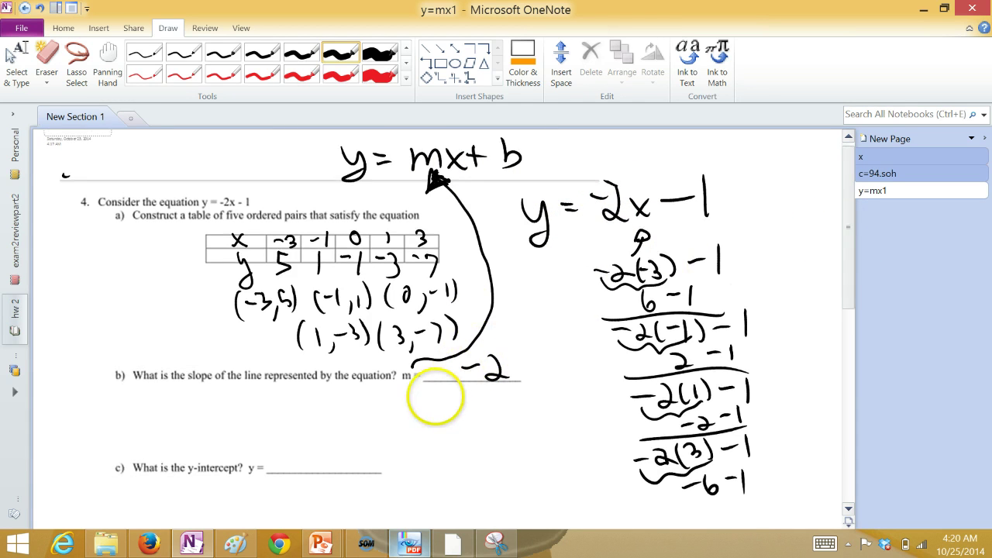
{"action": "left_click_drag", "start_coordinate": [436, 400], "coordinate": [494, 403]}
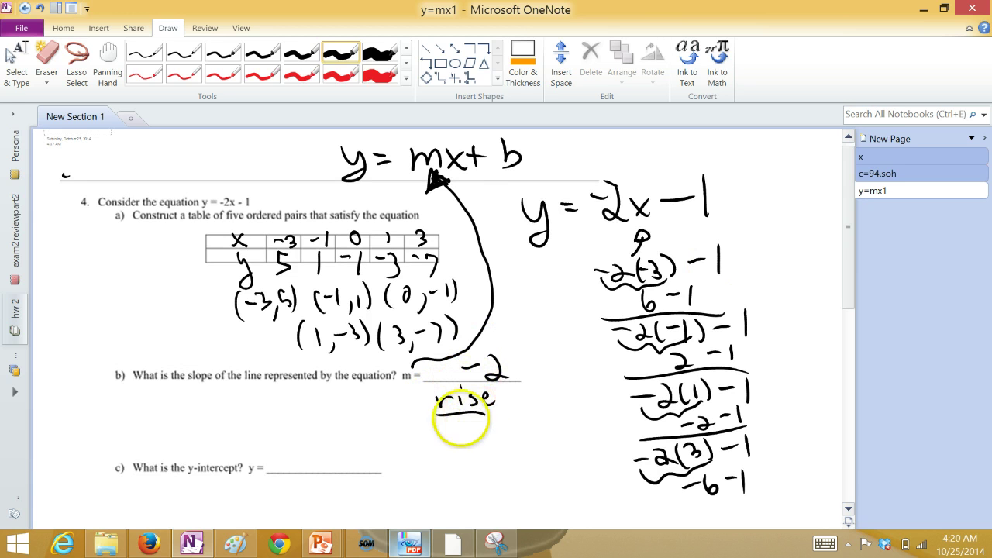
{"action": "left_click_drag", "start_coordinate": [447, 425], "coordinate": [458, 425]}
{"action": "left_click_drag", "start_coordinate": [463, 425], "coordinate": [465, 431]}
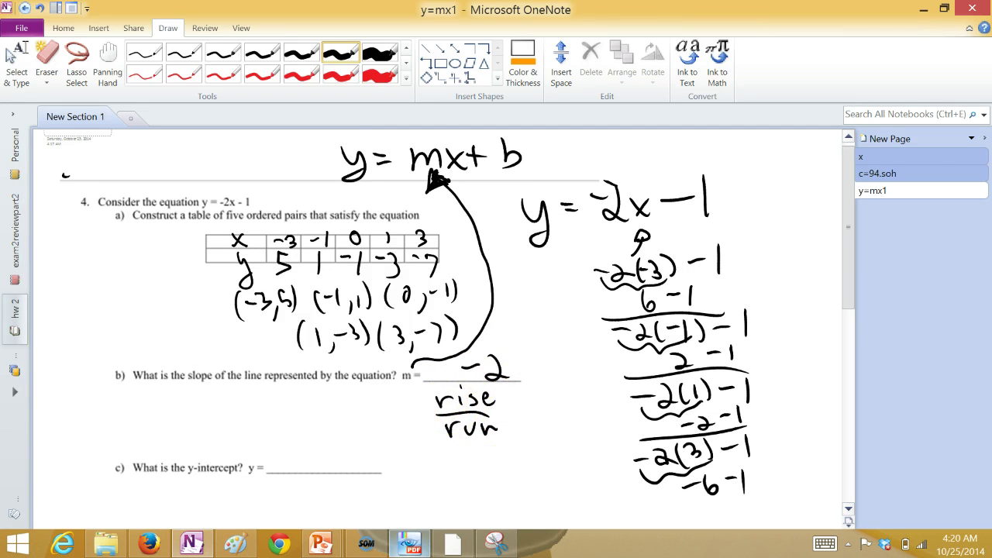
{"action": "scroll", "coordinate": [847, 261], "scroll_direction": "down", "scroll_amount": 2}
{"action": "scroll", "coordinate": [449, 329], "scroll_direction": "down", "scroll_amount": 4}
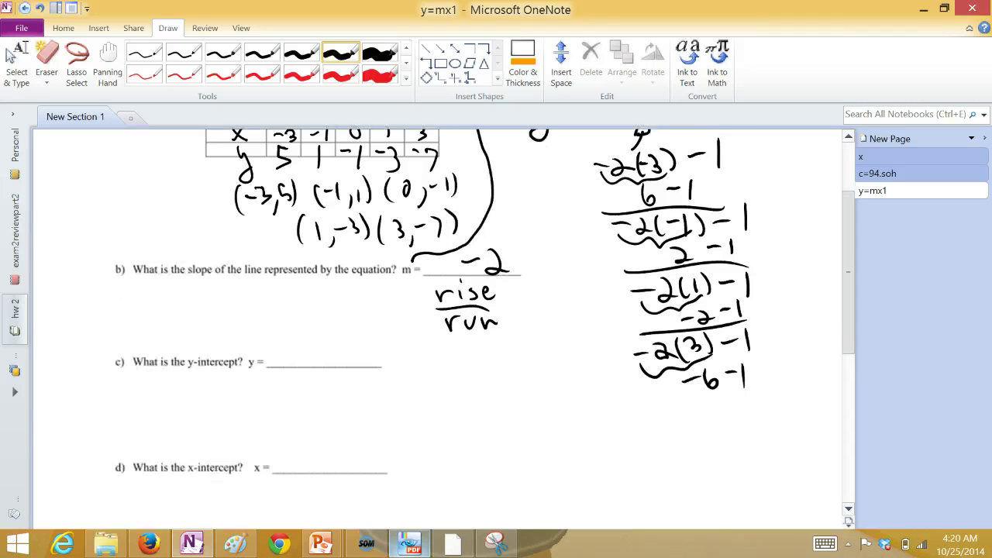
{"action": "scroll", "coordinate": [793, 295], "scroll_direction": "down", "scroll_amount": 1}
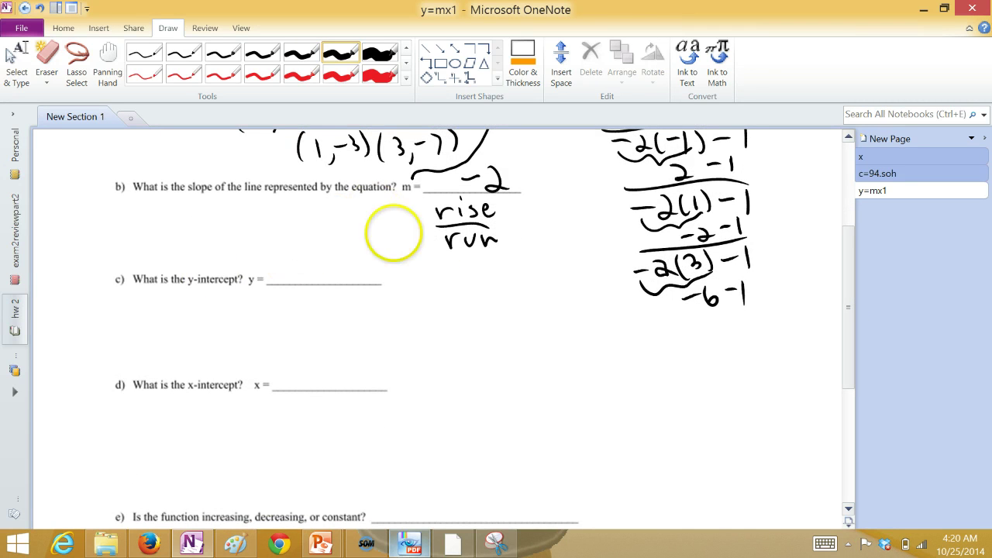
Write y = mx + b, 'y-int: x=0, y=b' and y = -2x - 1, answering the y-intercept as -1.
{"action": "mouse_move", "coordinate": [467, 274]}
{"action": "left_mouse_down"}
{"action": "mouse_move", "coordinate": [469, 285]}
{"action": "mouse_move", "coordinate": [496, 281]}
{"action": "mouse_move", "coordinate": [574, 260]}
{"action": "left_mouse_up"}
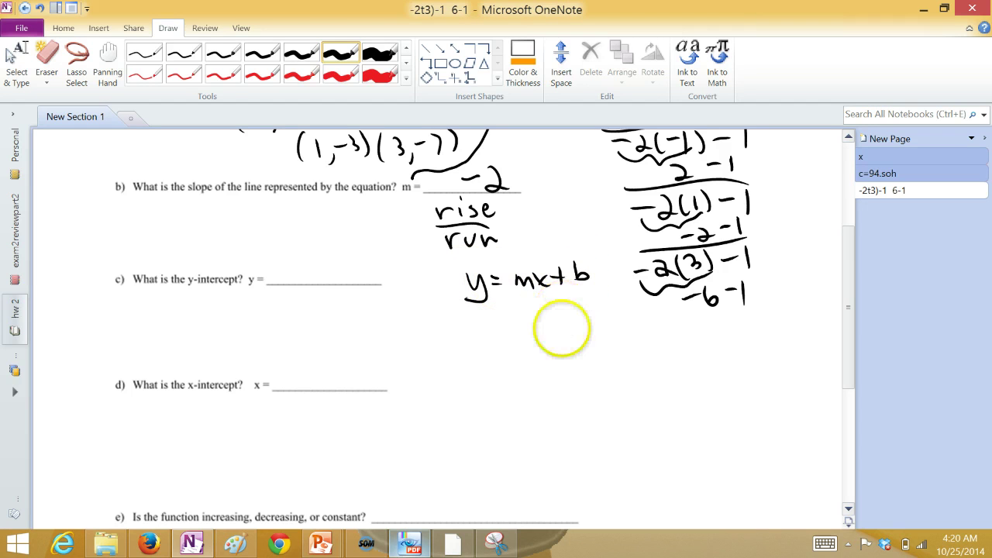
{"action": "left_click_drag", "start_coordinate": [569, 334], "coordinate": [575, 334]}
{"action": "left_click_drag", "start_coordinate": [585, 342], "coordinate": [596, 341]}
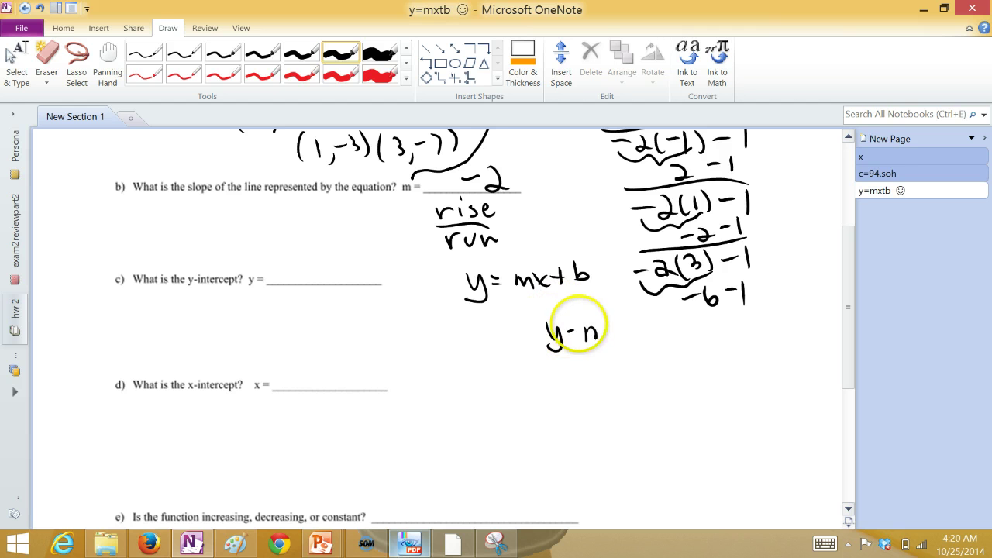
{"action": "mouse_move", "coordinate": [611, 307]}
{"action": "left_mouse_down"}
{"action": "mouse_move", "coordinate": [611, 330]}
{"action": "mouse_move", "coordinate": [617, 310]}
{"action": "left_mouse_up"}
{"action": "mouse_move", "coordinate": [566, 359]}
{"action": "left_mouse_down"}
{"action": "mouse_move", "coordinate": [580, 374]}
{"action": "mouse_move", "coordinate": [596, 361]}
{"action": "mouse_move", "coordinate": [640, 369]}
{"action": "mouse_move", "coordinate": [656, 356]}
{"action": "left_mouse_up"}
{"action": "left_click_drag", "start_coordinate": [645, 365], "coordinate": [657, 362]}
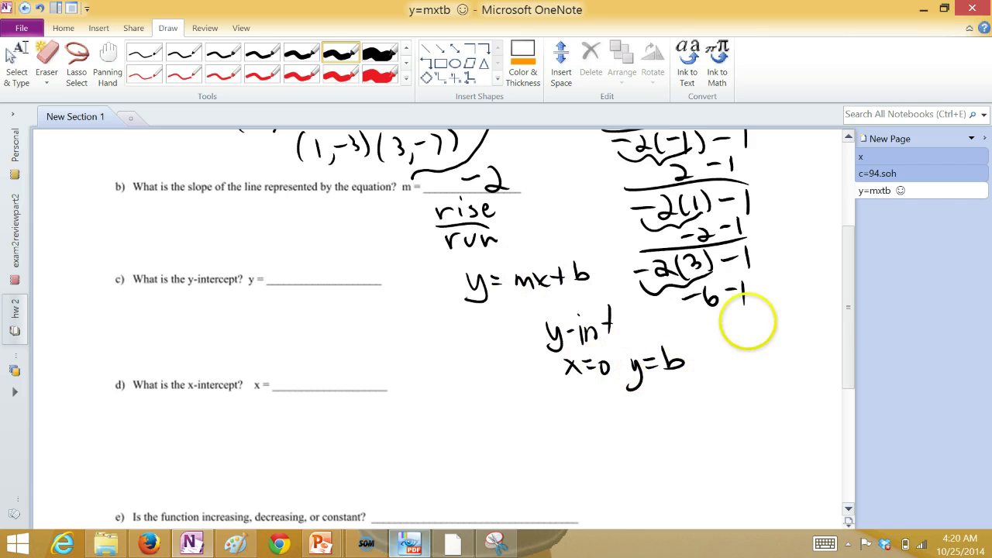
{"action": "mouse_move", "coordinate": [718, 349]}
{"action": "left_mouse_down"}
{"action": "mouse_move", "coordinate": [753, 332]}
{"action": "mouse_move", "coordinate": [810, 352]}
{"action": "left_mouse_up"}
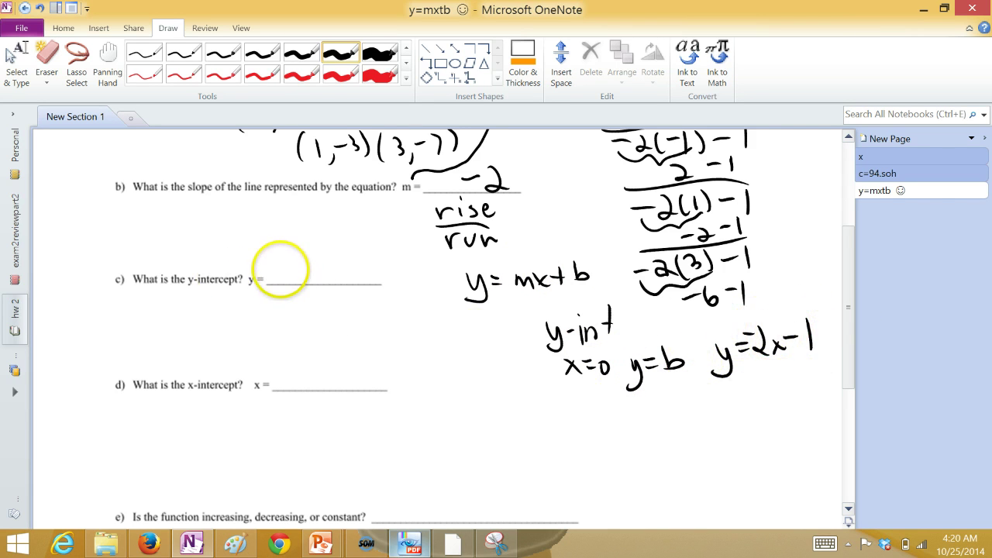
{"action": "mouse_move", "coordinate": [284, 265]}
{"action": "left_mouse_down"}
{"action": "mouse_move", "coordinate": [301, 264]}
{"action": "mouse_move", "coordinate": [312, 280]}
{"action": "left_mouse_up"}
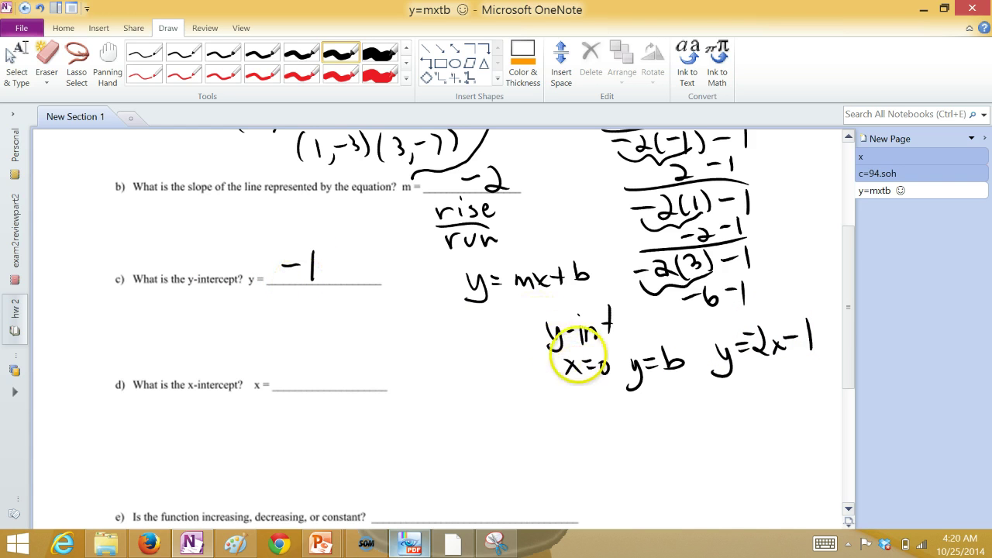
Label 'x-int: y=0', set up 0 = -2x - 1, and add 1 to both sides.
{"action": "left_click_drag", "start_coordinate": [575, 407], "coordinate": [595, 415]}
{"action": "mouse_move", "coordinate": [601, 415]}
{"action": "left_mouse_down"}
{"action": "mouse_move", "coordinate": [614, 413]}
{"action": "mouse_move", "coordinate": [610, 438]}
{"action": "left_mouse_up"}
{"action": "mouse_move", "coordinate": [628, 431]}
{"action": "left_mouse_down"}
{"action": "mouse_move", "coordinate": [629, 441]}
{"action": "mouse_move", "coordinate": [628, 430]}
{"action": "left_mouse_up"}
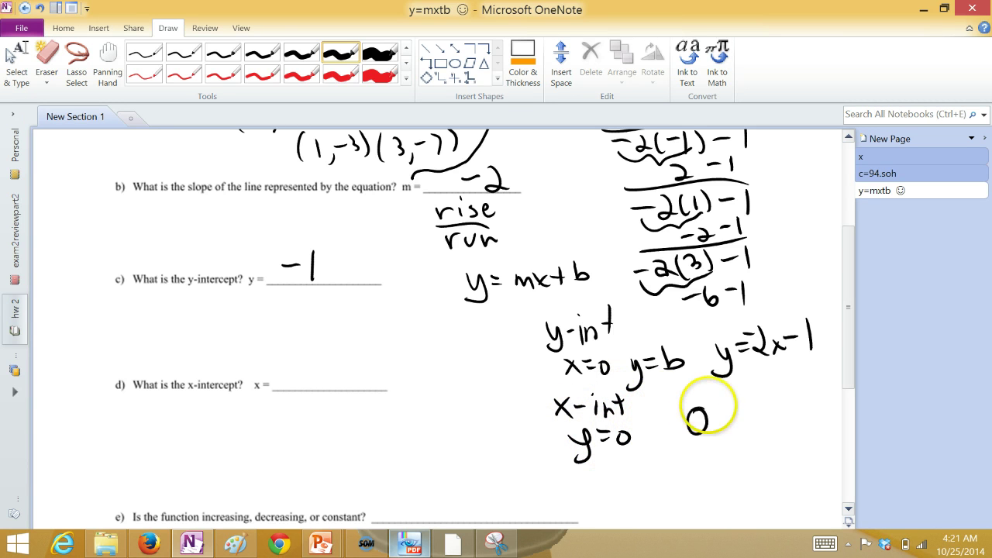
{"action": "mouse_move", "coordinate": [712, 410]}
{"action": "left_mouse_down"}
{"action": "mouse_move", "coordinate": [732, 409]}
{"action": "mouse_move", "coordinate": [733, 418]}
{"action": "mouse_move", "coordinate": [751, 400]}
{"action": "left_mouse_up"}
{"action": "mouse_move", "coordinate": [751, 404]}
{"action": "left_mouse_down"}
{"action": "mouse_move", "coordinate": [770, 421]}
{"action": "mouse_move", "coordinate": [803, 403]}
{"action": "left_mouse_up"}
{"action": "left_click_drag", "start_coordinate": [809, 387], "coordinate": [811, 413]}
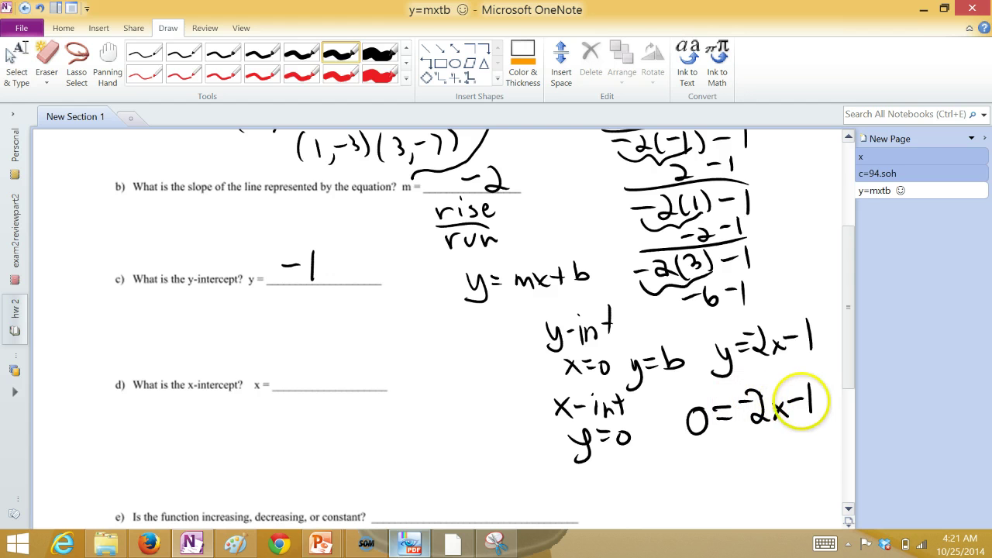
{"action": "left_click_drag", "start_coordinate": [707, 386], "coordinate": [691, 404]}
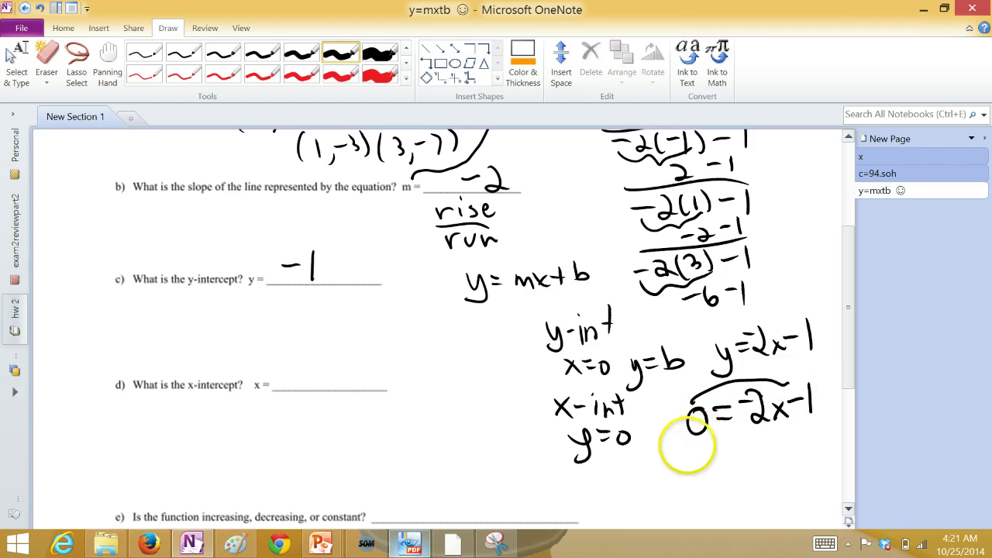
{"action": "mouse_move", "coordinate": [702, 442]}
{"action": "left_mouse_down"}
{"action": "mouse_move", "coordinate": [703, 460]}
{"action": "mouse_move", "coordinate": [693, 451]}
{"action": "left_mouse_up"}
{"action": "mouse_move", "coordinate": [686, 445]}
{"action": "left_mouse_down"}
{"action": "mouse_move", "coordinate": [687, 458]}
{"action": "mouse_move", "coordinate": [796, 446]}
{"action": "left_mouse_up"}
Divide 1 = -2x by -2 to get x = -1/2 and write -1/2 as the x-intercept answer.
{"action": "scroll", "coordinate": [702, 396], "scroll_direction": "down", "scroll_amount": 3}
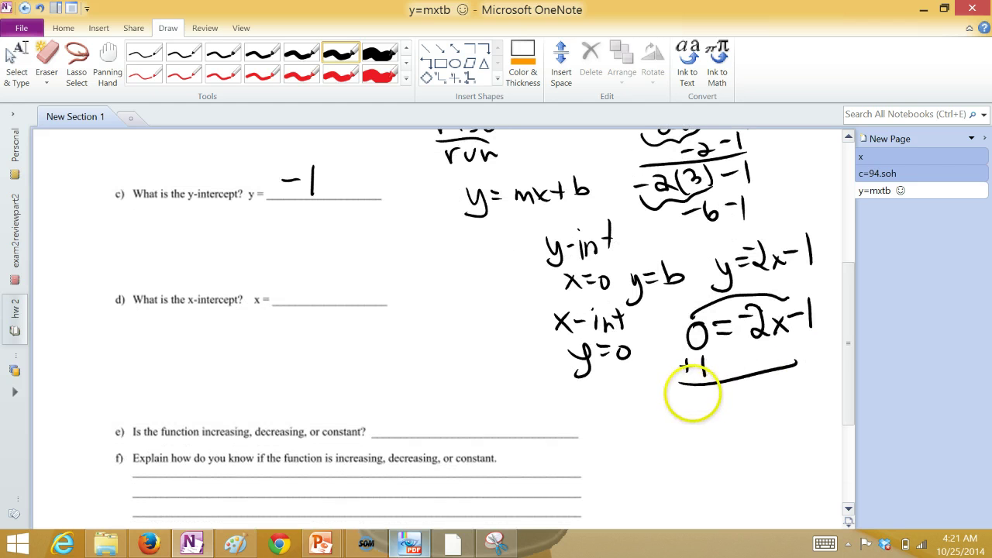
{"action": "left_click_drag", "start_coordinate": [696, 394], "coordinate": [696, 412]}
{"action": "left_click_drag", "start_coordinate": [708, 402], "coordinate": [753, 395]}
{"action": "mouse_move", "coordinate": [762, 394]}
{"action": "left_mouse_down"}
{"action": "mouse_move", "coordinate": [794, 405]}
{"action": "mouse_move", "coordinate": [769, 423]}
{"action": "left_mouse_up"}
{"action": "left_click_drag", "start_coordinate": [781, 417], "coordinate": [790, 431]}
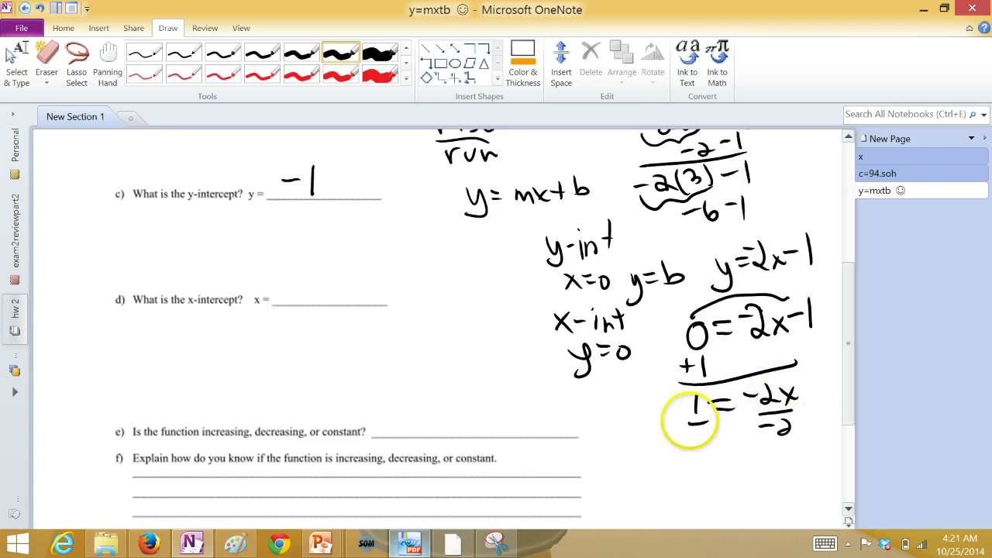
{"action": "left_click_drag", "start_coordinate": [686, 422], "coordinate": [702, 421]}
{"action": "left_click_drag", "start_coordinate": [689, 433], "coordinate": [700, 432]}
{"action": "left_click_drag", "start_coordinate": [760, 405], "coordinate": [774, 390]}
{"action": "left_click_drag", "start_coordinate": [773, 436], "coordinate": [784, 415]}
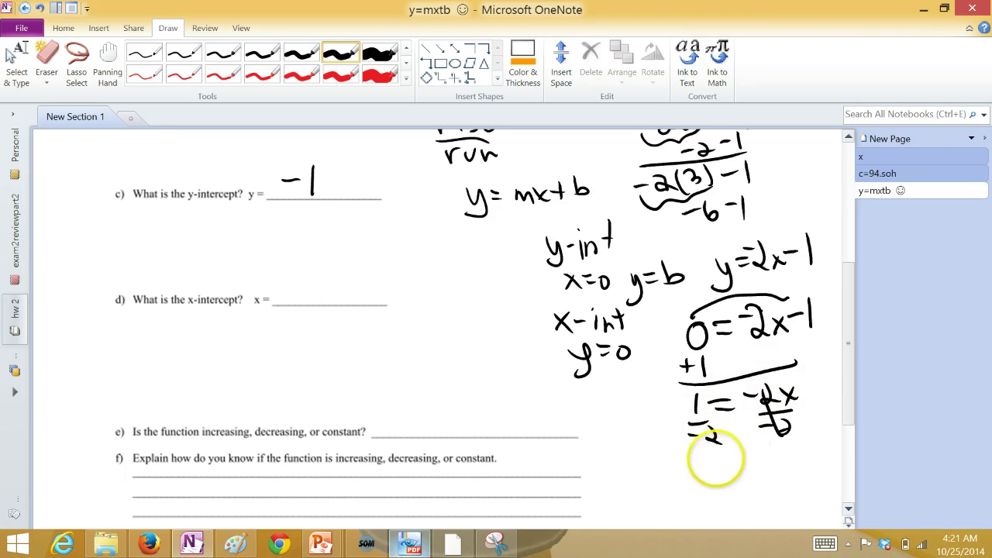
{"action": "mouse_move", "coordinate": [711, 462]}
{"action": "left_mouse_down"}
{"action": "mouse_move", "coordinate": [727, 483]}
{"action": "mouse_move", "coordinate": [712, 485]}
{"action": "left_mouse_up"}
{"action": "left_click_drag", "start_coordinate": [735, 465], "coordinate": [746, 463]}
{"action": "left_click_drag", "start_coordinate": [735, 470], "coordinate": [798, 470]}
{"action": "left_click", "coordinate": [750, 452]}
{"action": "left_click_drag", "start_coordinate": [286, 269], "coordinate": [301, 265]}
{"action": "left_click_drag", "start_coordinate": [309, 254], "coordinate": [310, 269]}
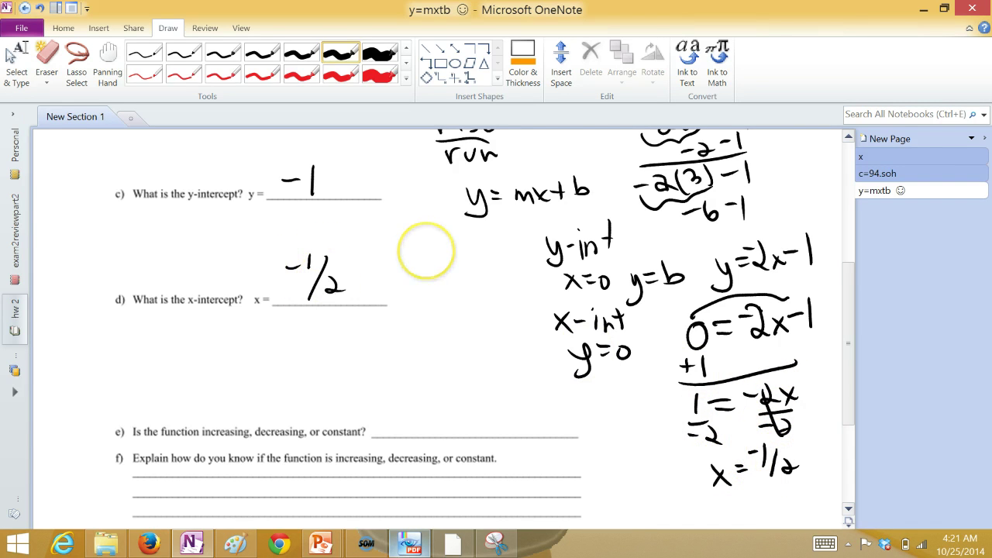
Underline the intercept terms and write the y-intercept as the point (0,-1).
{"action": "scroll", "coordinate": [852, 321], "scroll_direction": "up", "scroll_amount": 1}
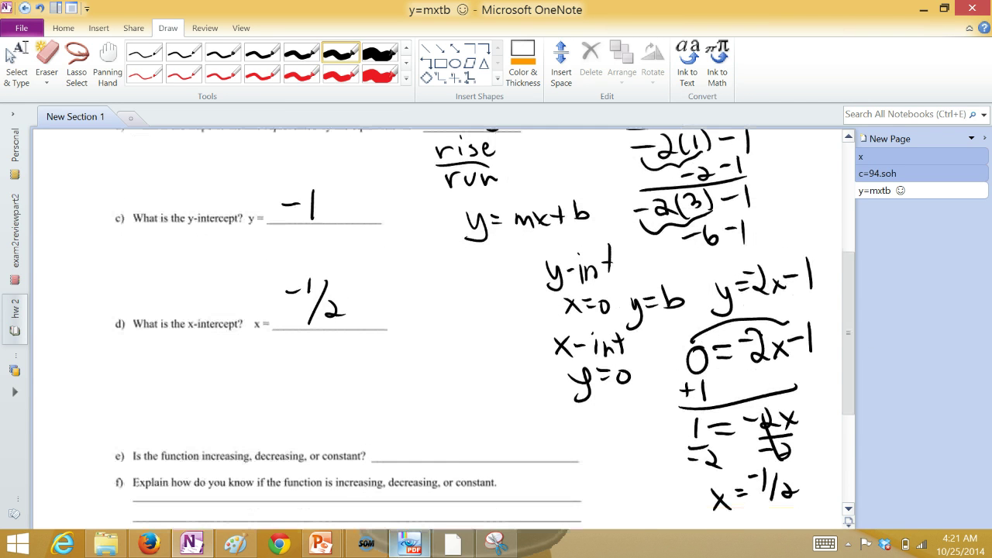
{"action": "scroll", "coordinate": [799, 264], "scroll_direction": "up", "scroll_amount": 1}
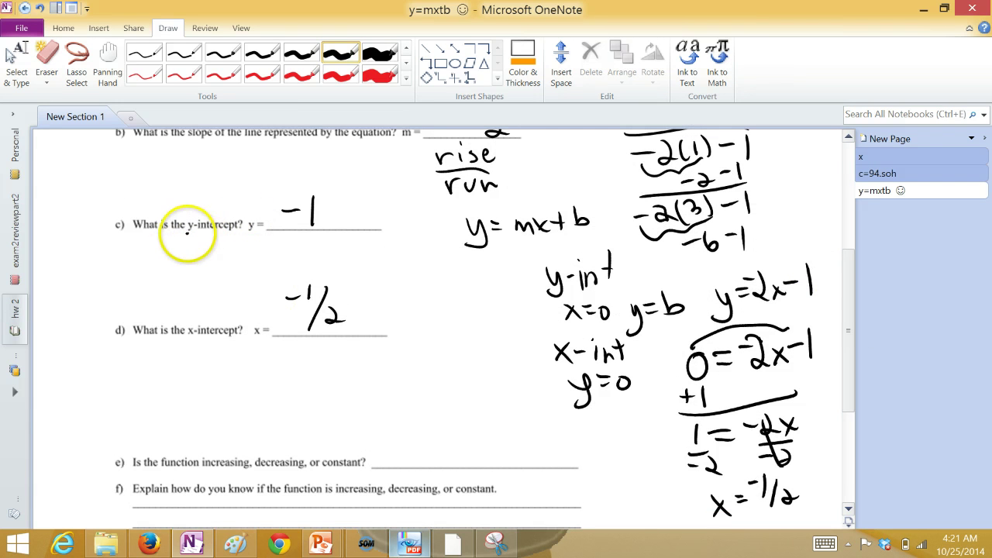
{"action": "left_click_drag", "start_coordinate": [188, 343], "coordinate": [236, 346]}
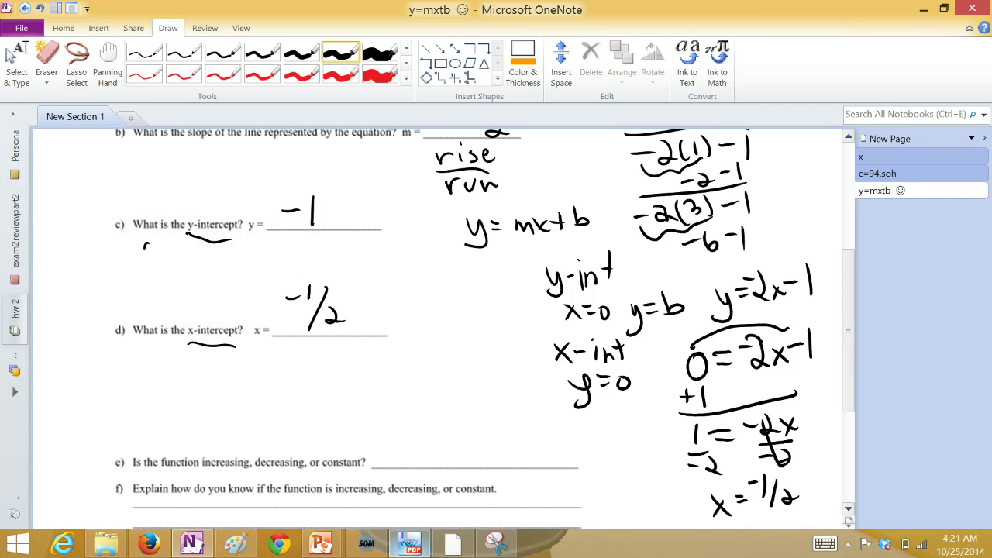
{"action": "left_click_drag", "start_coordinate": [174, 255], "coordinate": [181, 253]}
{"action": "left_click_drag", "start_coordinate": [184, 245], "coordinate": [184, 262]}
{"action": "left_click_drag", "start_coordinate": [190, 242], "coordinate": [191, 268]}
{"action": "left_click_drag", "start_coordinate": [136, 236], "coordinate": [132, 275]}
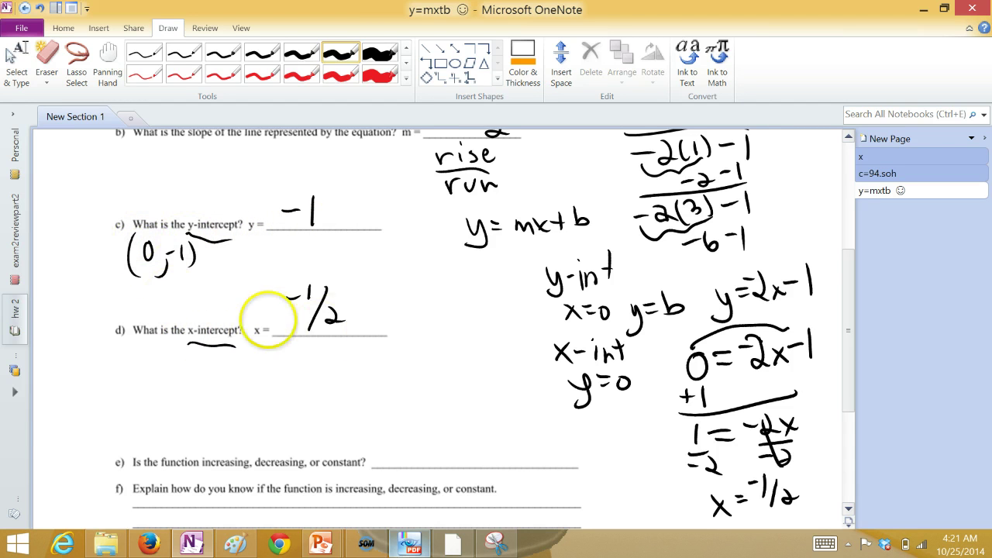
Write the x-intercept as the point (-1/2, 0) below question d.
{"action": "left_click_drag", "start_coordinate": [176, 367], "coordinate": [191, 366]}
{"action": "mouse_move", "coordinate": [198, 358]}
{"action": "left_mouse_down"}
{"action": "mouse_move", "coordinate": [204, 378]}
{"action": "mouse_move", "coordinate": [236, 371]}
{"action": "mouse_move", "coordinate": [244, 402]}
{"action": "left_mouse_up"}
{"action": "left_click_drag", "start_coordinate": [168, 358], "coordinate": [166, 404]}
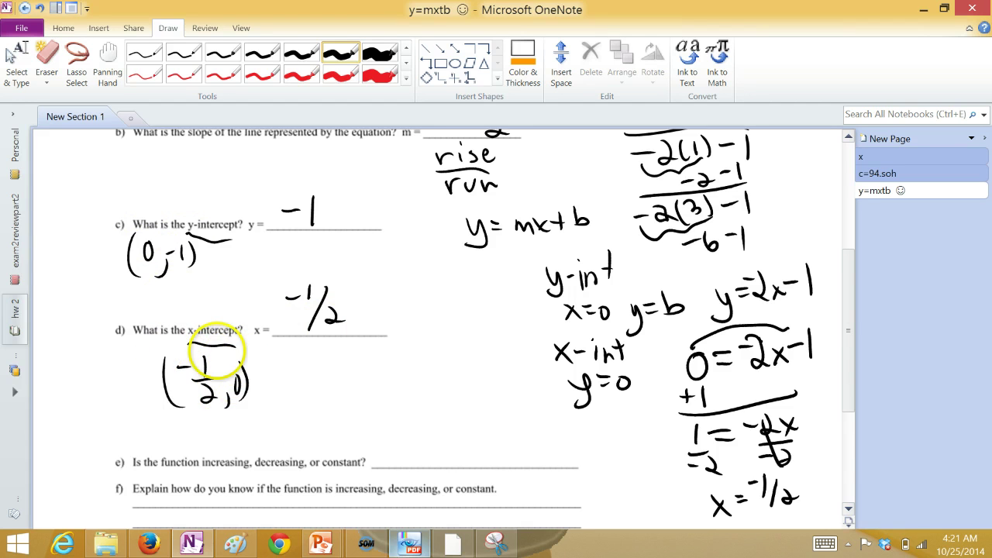
{"action": "left_click_drag", "start_coordinate": [848, 303], "coordinate": [848, 329]}
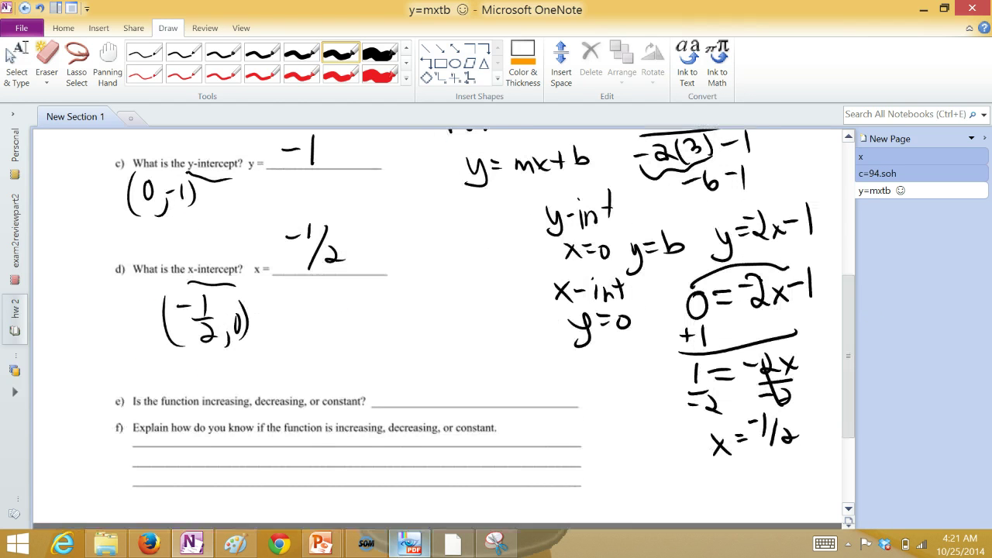
{"action": "scroll", "coordinate": [444, 330], "scroll_direction": "up", "scroll_amount": 2}
{"action": "scroll", "coordinate": [444, 330], "scroll_direction": "down", "scroll_amount": 1}
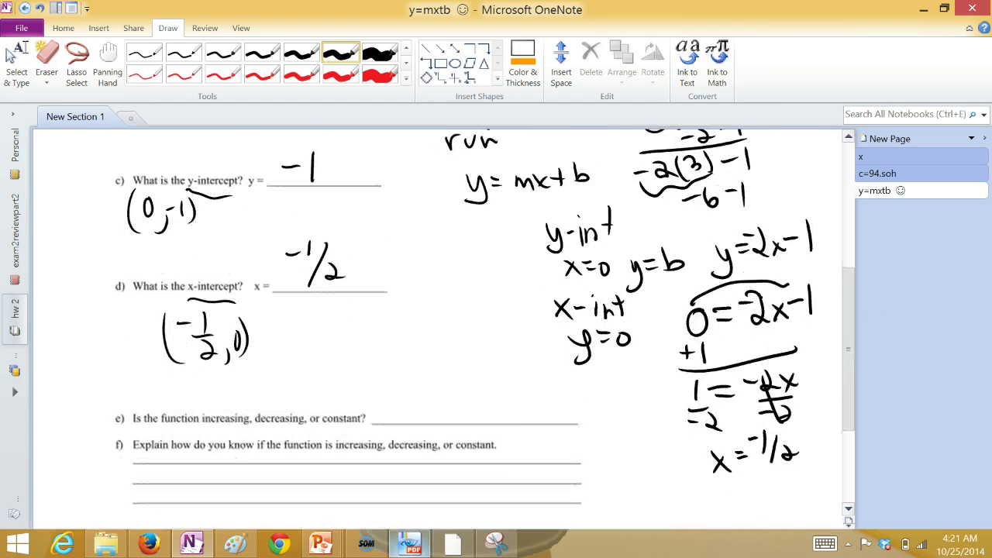
Handwrite the note 'line w/ neg. slope' beside the graph work.
{"action": "scroll", "coordinate": [481, 325], "scroll_direction": "down", "scroll_amount": 3}
{"action": "scroll", "coordinate": [481, 326], "scroll_direction": "up", "scroll_amount": 2}
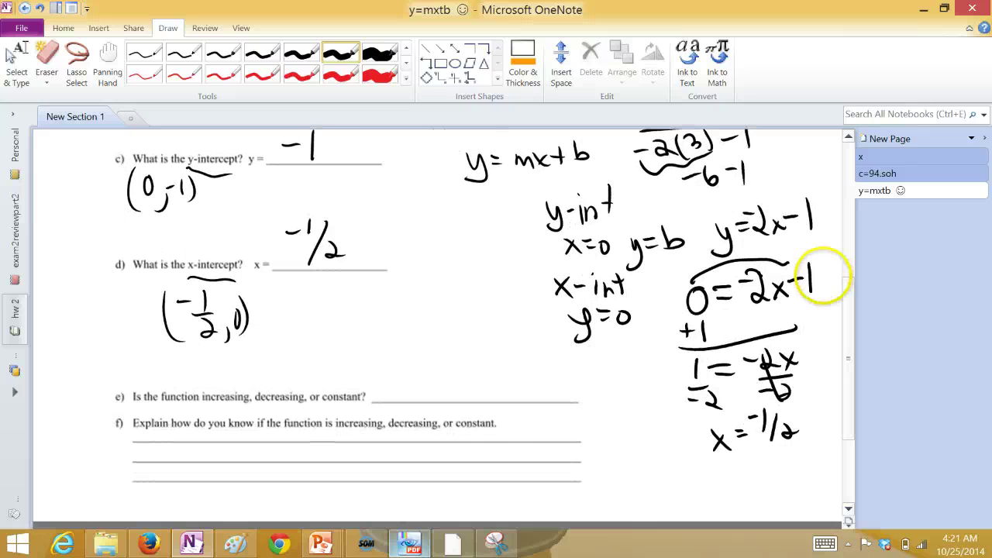
{"action": "mouse_move", "coordinate": [378, 332]}
{"action": "left_mouse_down"}
{"action": "mouse_move", "coordinate": [377, 355]}
{"action": "mouse_move", "coordinate": [394, 347]}
{"action": "left_mouse_up"}
{"action": "left_click_drag", "start_coordinate": [400, 344], "coordinate": [454, 338]}
{"action": "mouse_move", "coordinate": [463, 326]}
{"action": "left_mouse_down"}
{"action": "mouse_move", "coordinate": [458, 353]}
{"action": "mouse_move", "coordinate": [481, 343]}
{"action": "left_mouse_up"}
{"action": "left_click_drag", "start_coordinate": [488, 334], "coordinate": [516, 363]}
{"action": "left_click_drag", "start_coordinate": [530, 348], "coordinate": [531, 360]}
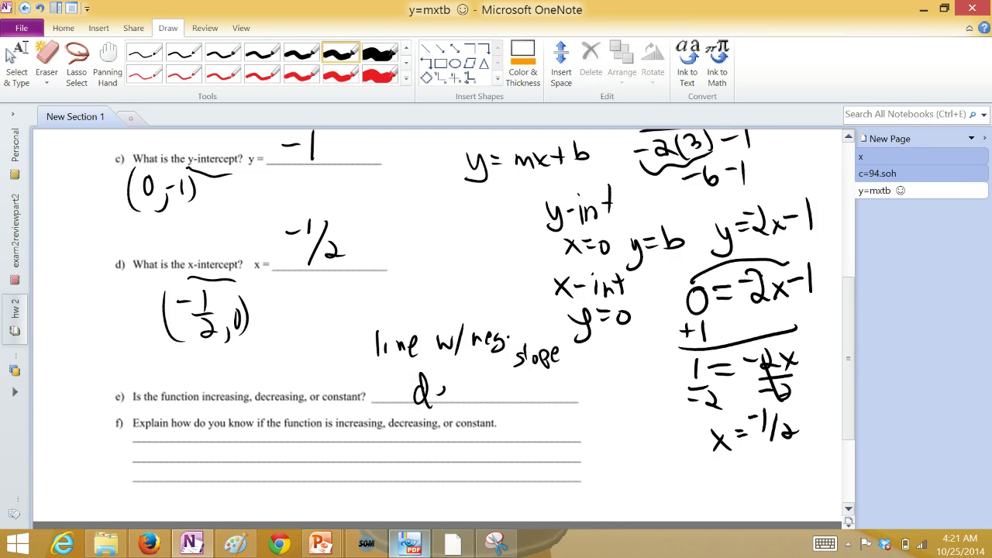
Write 'decreasing' as the answer on question e's line.
{"action": "left_click_drag", "start_coordinate": [444, 390], "coordinate": [445, 401]}
{"action": "left_click_drag", "start_coordinate": [458, 388], "coordinate": [458, 401]}
{"action": "left_click_drag", "start_coordinate": [465, 388], "coordinate": [479, 403]}
{"action": "mouse_move", "coordinate": [498, 392]}
{"action": "left_mouse_down"}
{"action": "mouse_move", "coordinate": [500, 403]}
{"action": "mouse_move", "coordinate": [516, 401]}
{"action": "left_mouse_up"}
{"action": "left_click_drag", "start_coordinate": [519, 400], "coordinate": [531, 390]}
Write 'as x increases y decreases' as the explanation under question f.
{"action": "scroll", "coordinate": [842, 343], "scroll_direction": "up", "scroll_amount": 5}
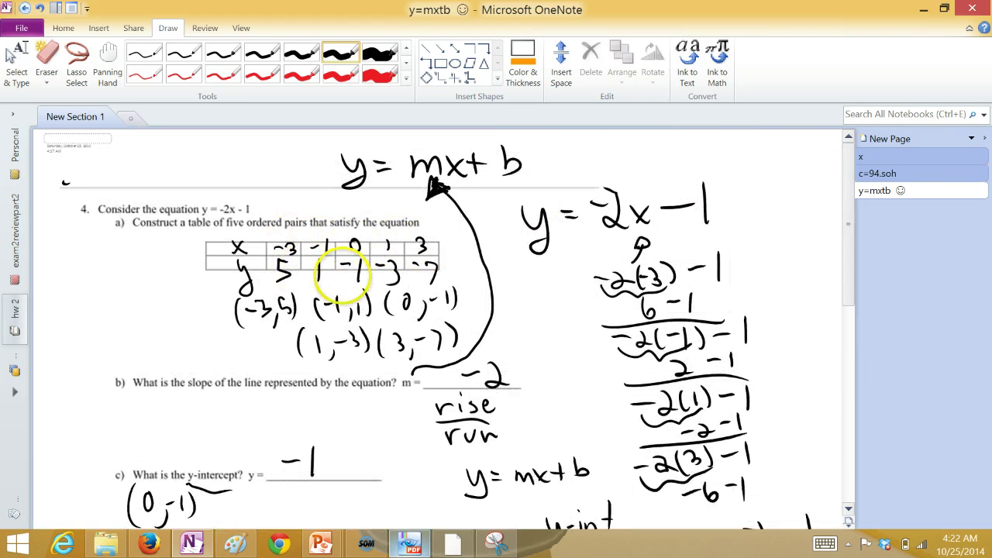
{"action": "scroll", "coordinate": [442, 326], "scroll_direction": "down", "scroll_amount": 6}
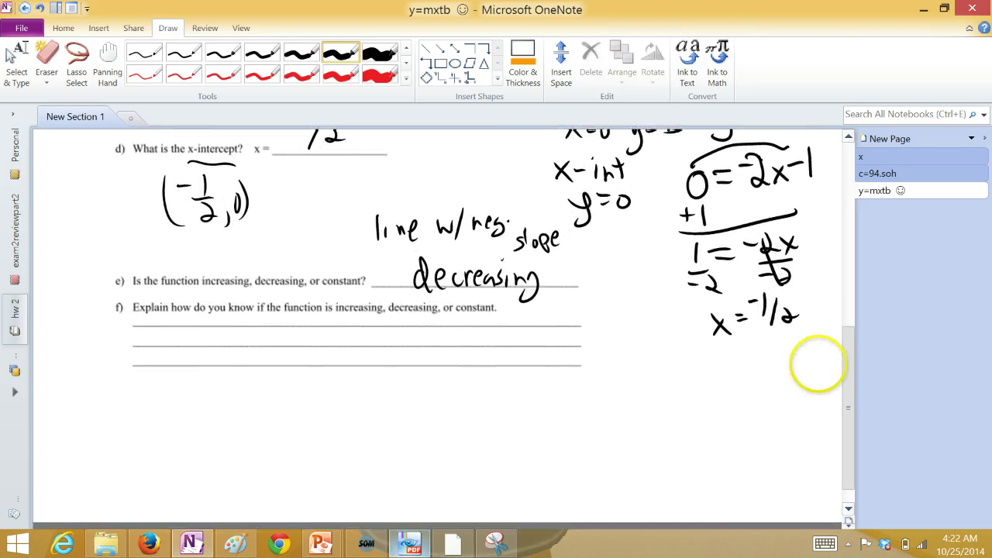
{"action": "left_click_drag", "start_coordinate": [238, 327], "coordinate": [253, 337]}
{"action": "mouse_move", "coordinate": [275, 325]}
{"action": "left_mouse_down"}
{"action": "mouse_move", "coordinate": [287, 342]}
{"action": "mouse_move", "coordinate": [276, 342]}
{"action": "left_mouse_up"}
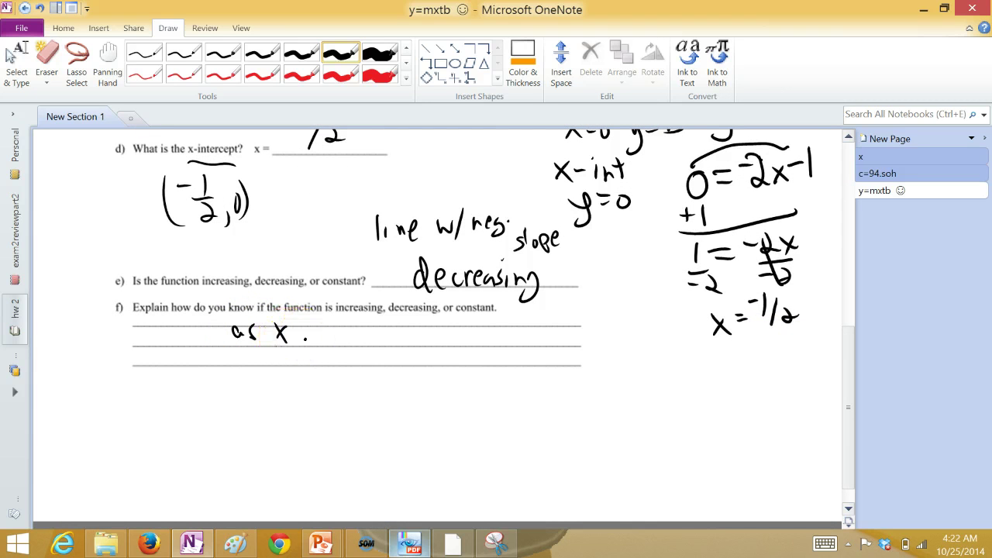
{"action": "mouse_move", "coordinate": [335, 328]}
{"action": "left_mouse_down"}
{"action": "mouse_move", "coordinate": [332, 341]}
{"action": "mouse_move", "coordinate": [352, 330]}
{"action": "left_mouse_up"}
{"action": "left_click_drag", "start_coordinate": [354, 335], "coordinate": [398, 341]}
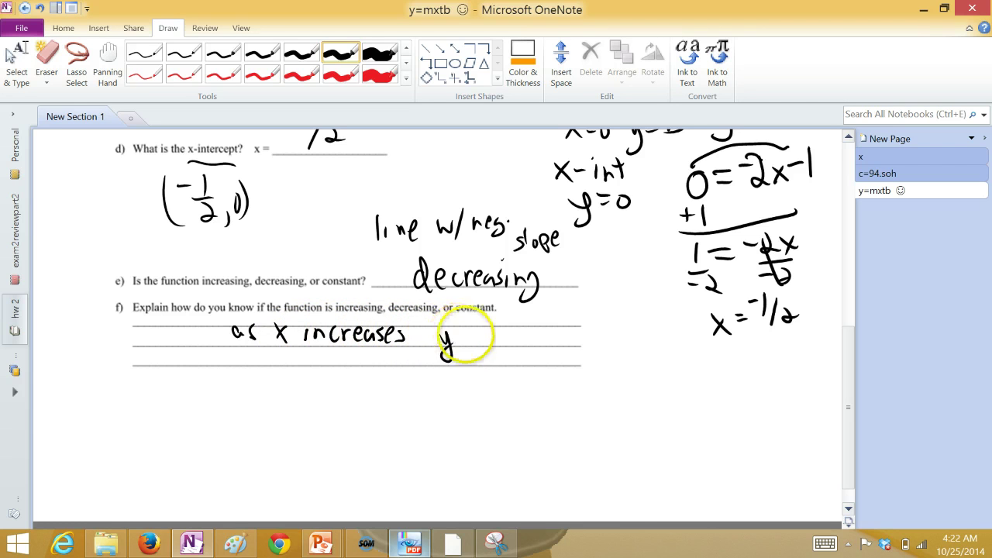
{"action": "left_click_drag", "start_coordinate": [517, 341], "coordinate": [526, 330]}
{"action": "left_click_drag", "start_coordinate": [530, 335], "coordinate": [551, 340]}
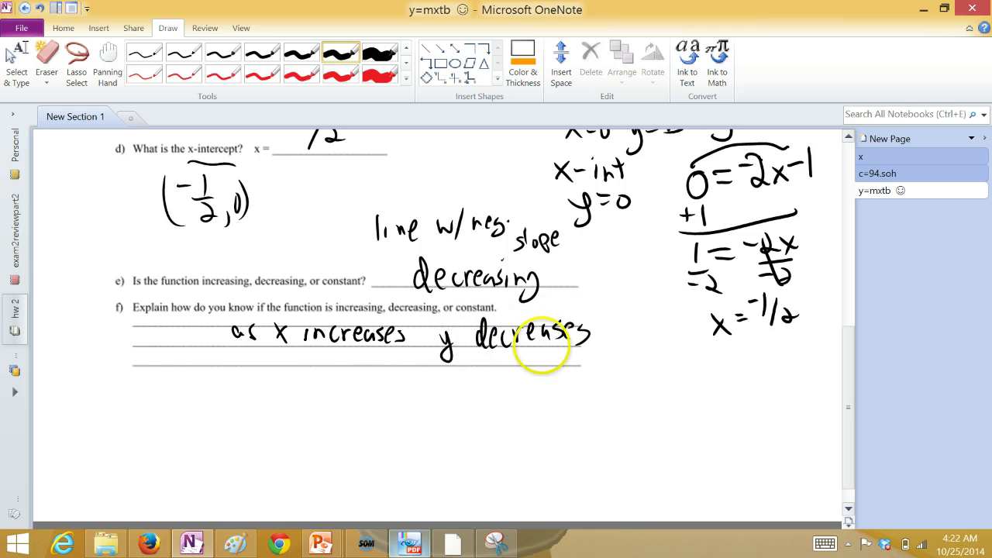
{"action": "left_click", "coordinate": [312, 315]}
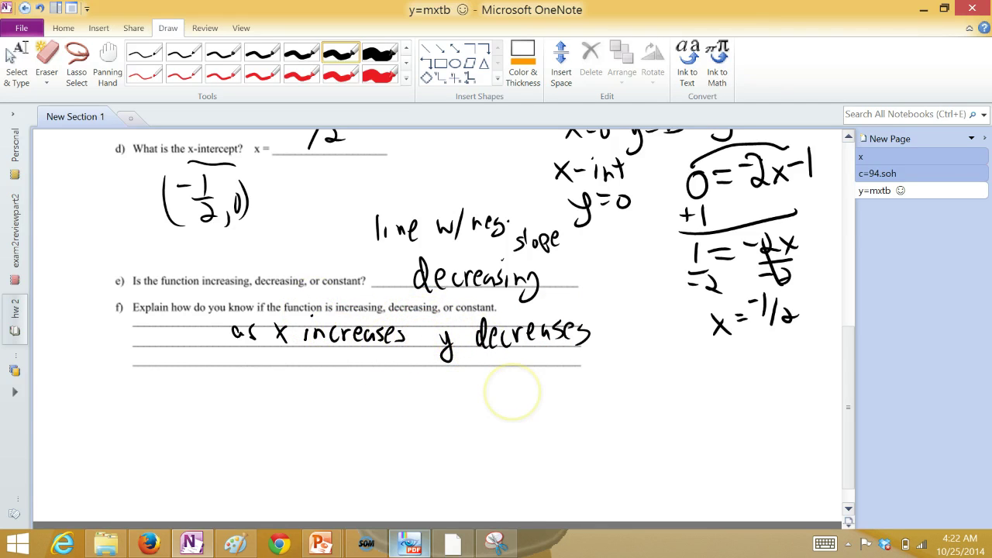
{"action": "scroll", "coordinate": [481, 318], "scroll_direction": "down", "scroll_amount": 1}
{"action": "scroll", "coordinate": [481, 317], "scroll_direction": "up", "scroll_amount": 7}
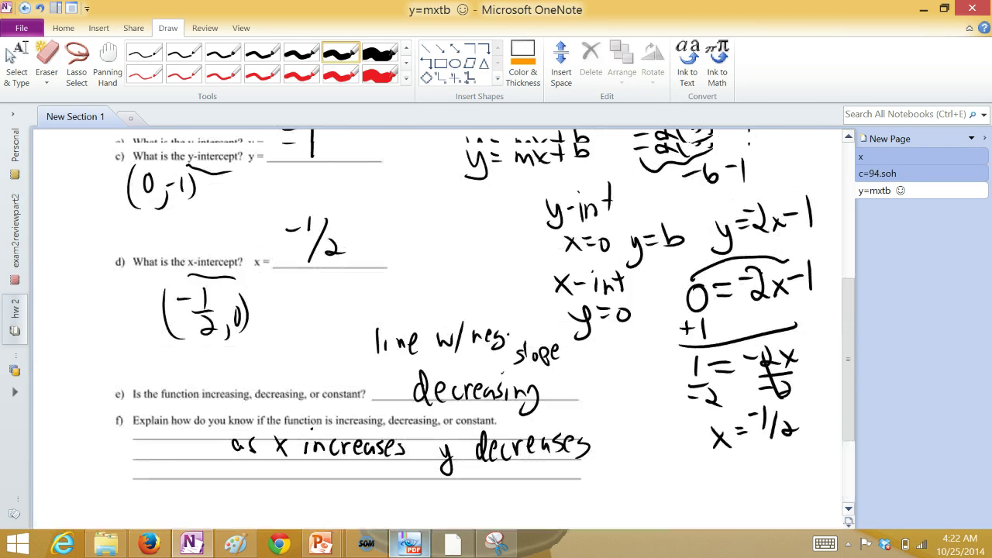